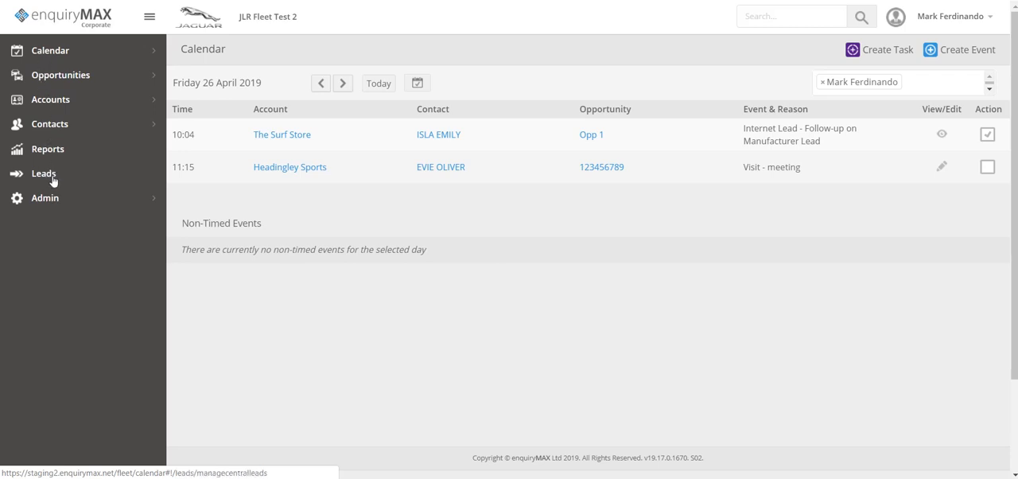
- Open the central leads list and review the customer contact details of the Johnsons Construction lead
click(52, 178)
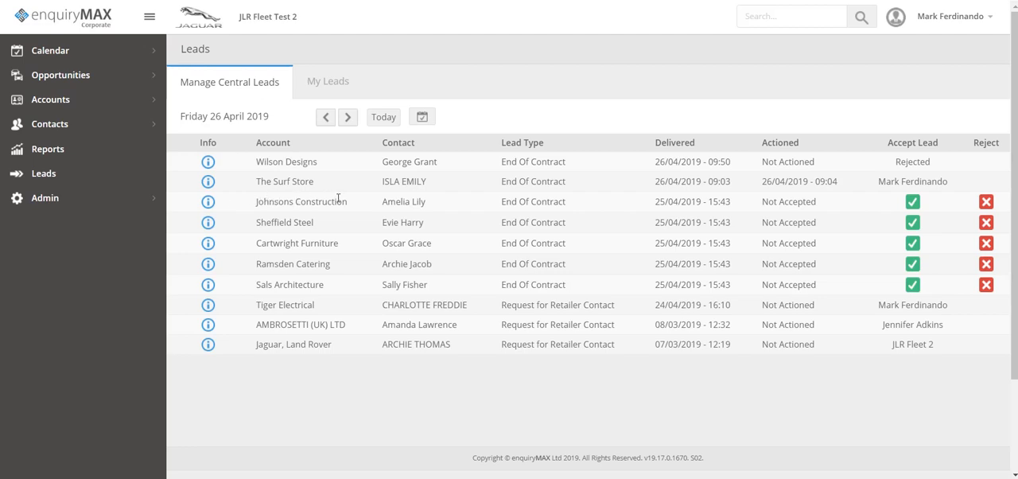
click(209, 202)
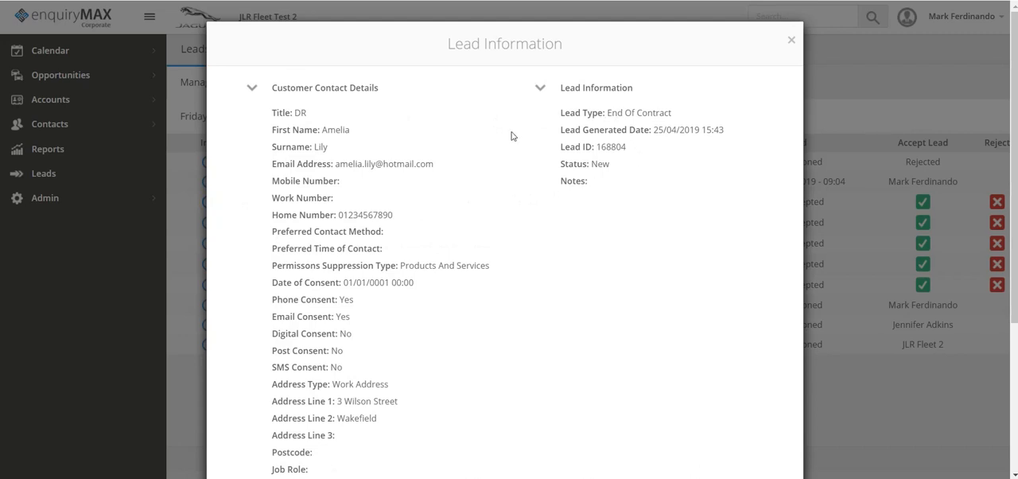
scroll(509, 203, down, 2)
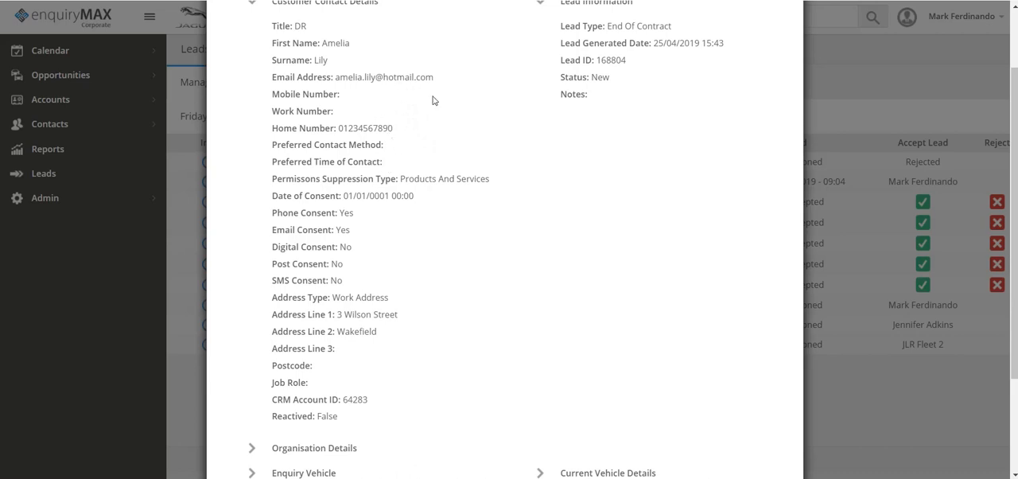
scroll(478, 228, down, 1)
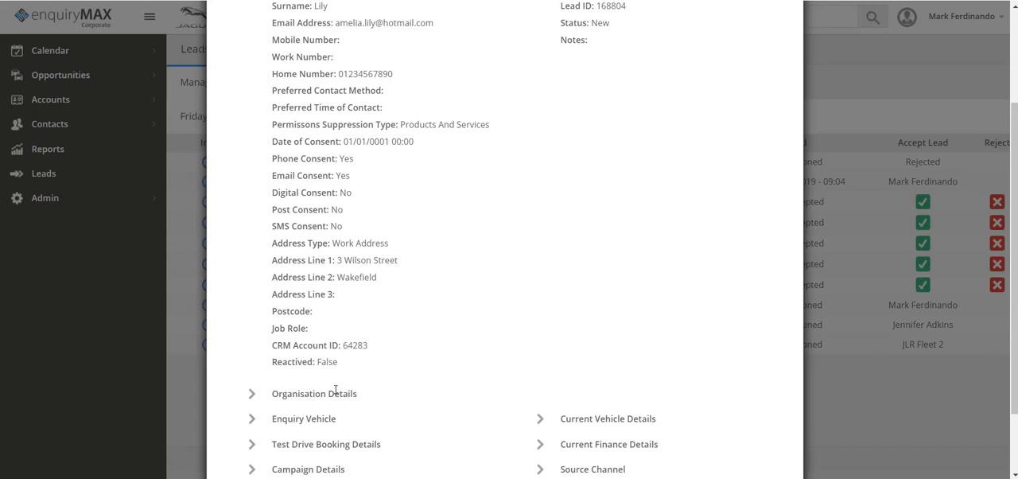
- Expand the lead's organisation details and review them alongside the customer contact details
click(252, 393)
scroll(551, 312, down, 1)
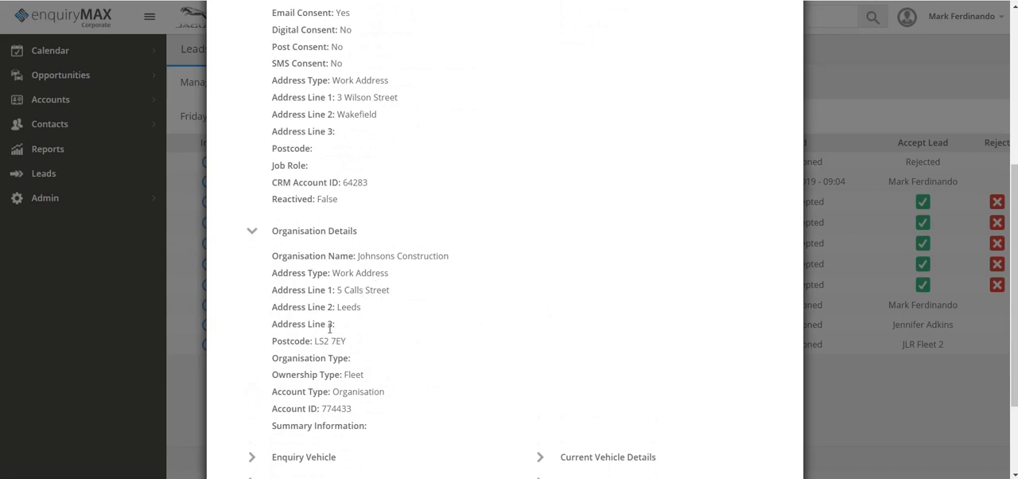
scroll(520, 316, up, 2)
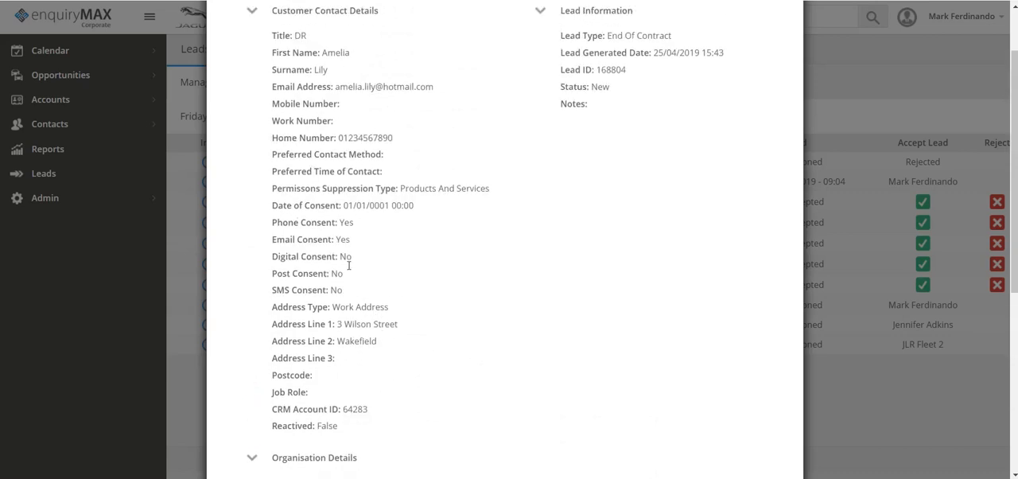
scroll(521, 321, down, 3)
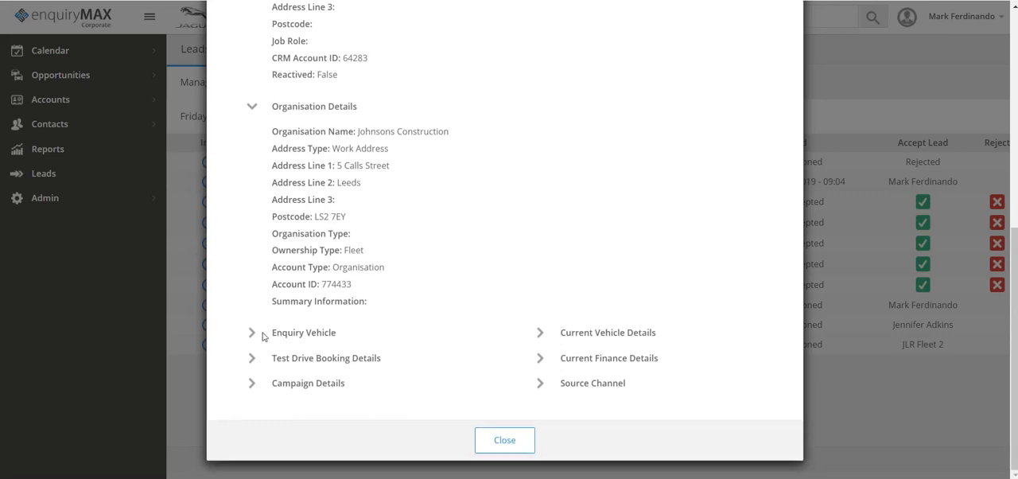
- Expand the lead's enquiry vehicle, test drive booking, campaign and source channel details for review
click(252, 333)
scroll(382, 303, down, 1)
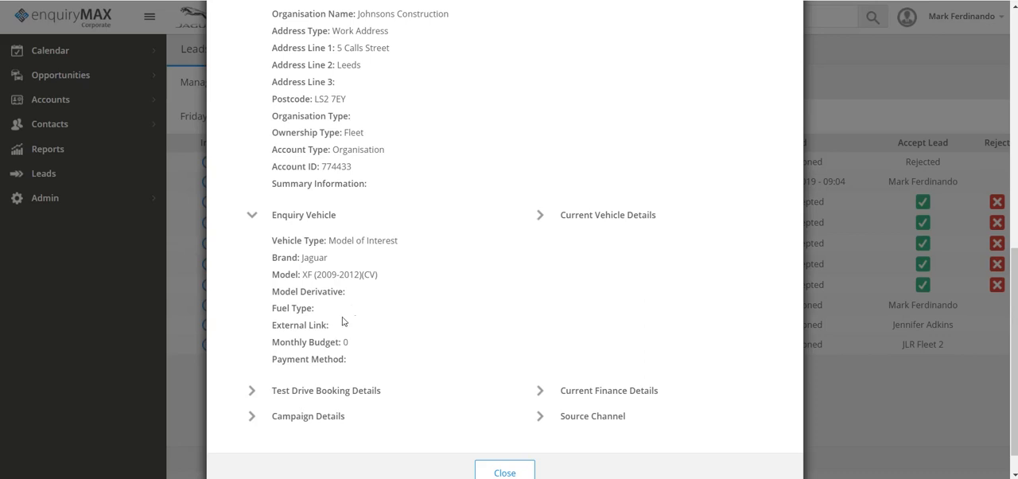
click(251, 391)
scroll(460, 344, down, 2)
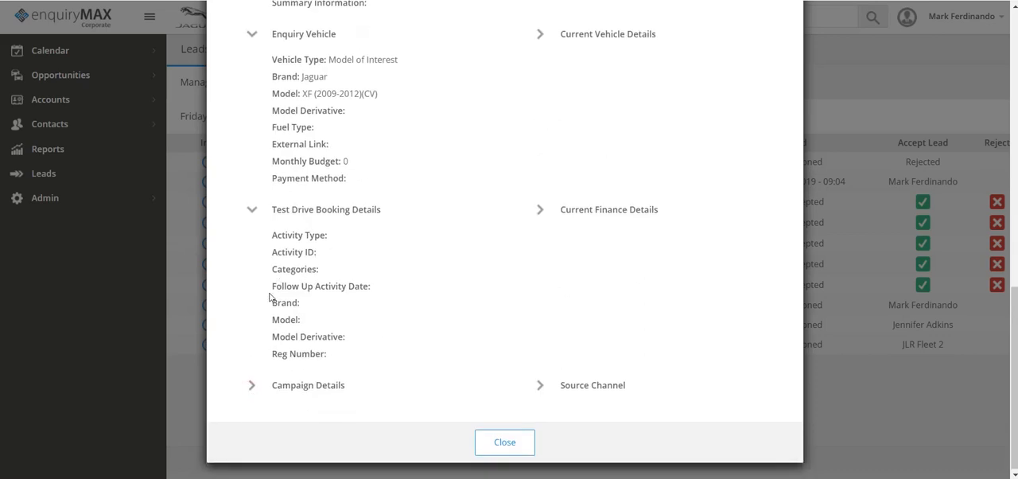
click(251, 388)
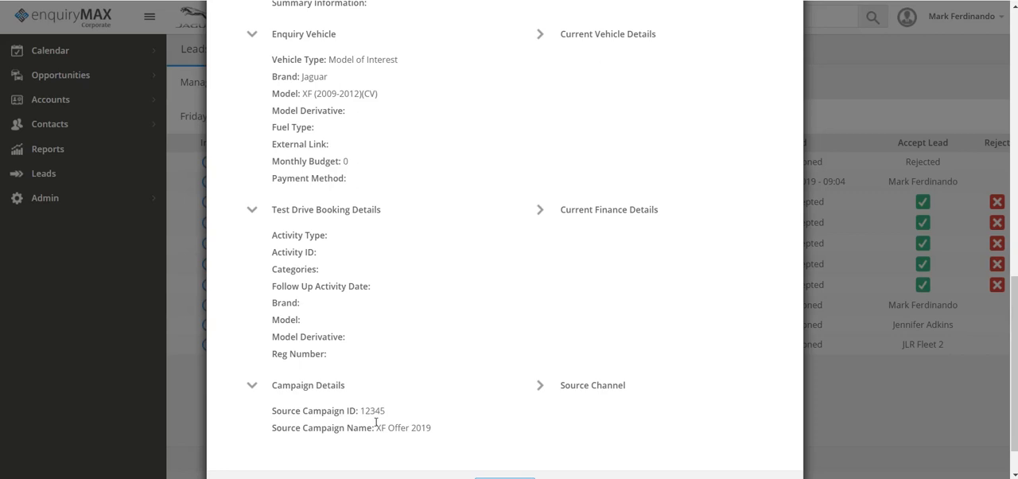
click(541, 387)
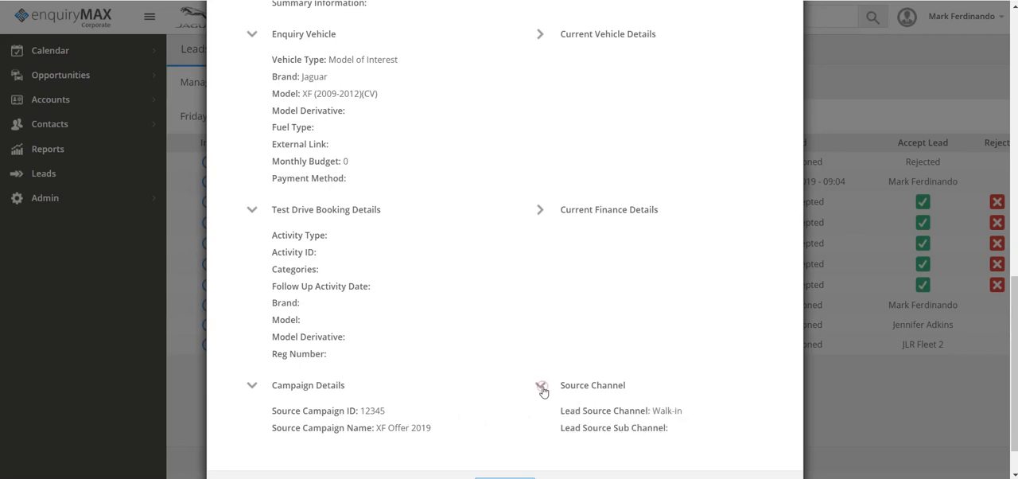
- Review the lead's current finance and current vehicle details, and close the lead information
click(541, 211)
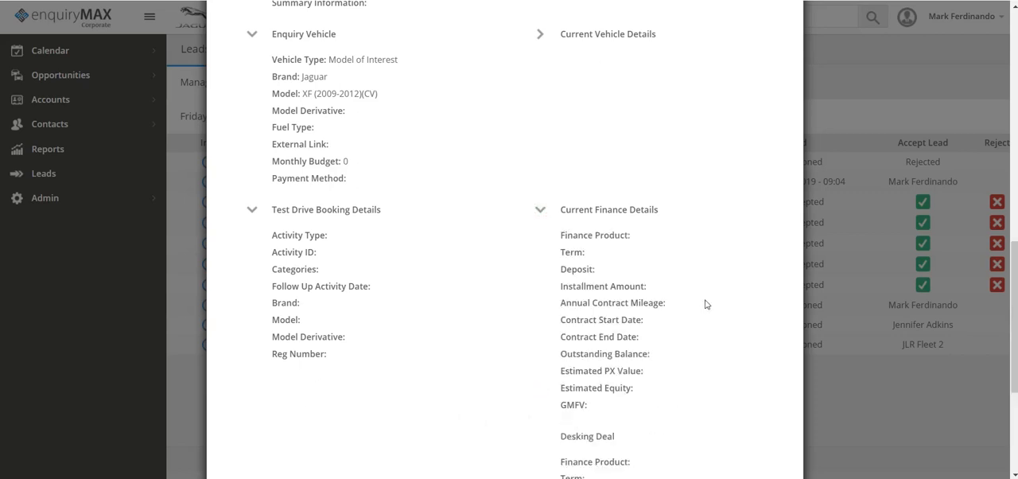
scroll(706, 304, down, 1)
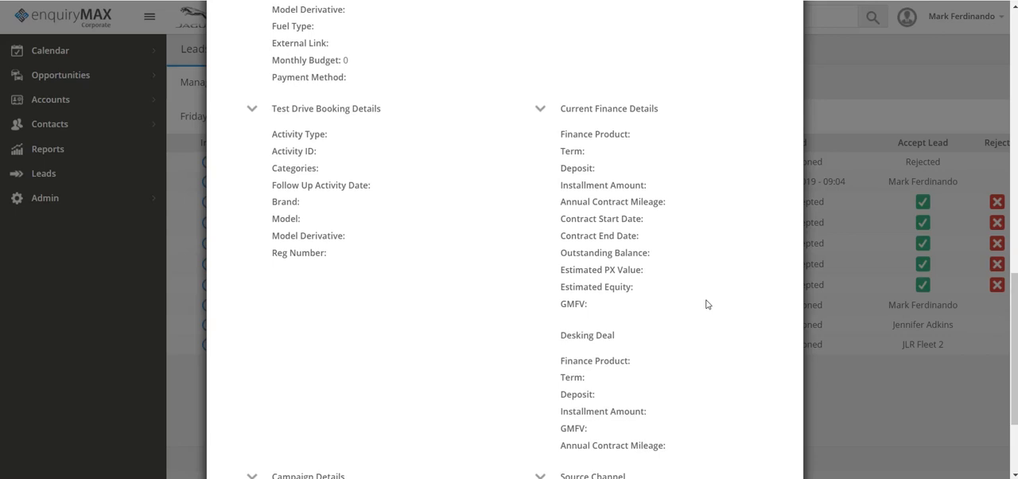
scroll(707, 304, up, 2)
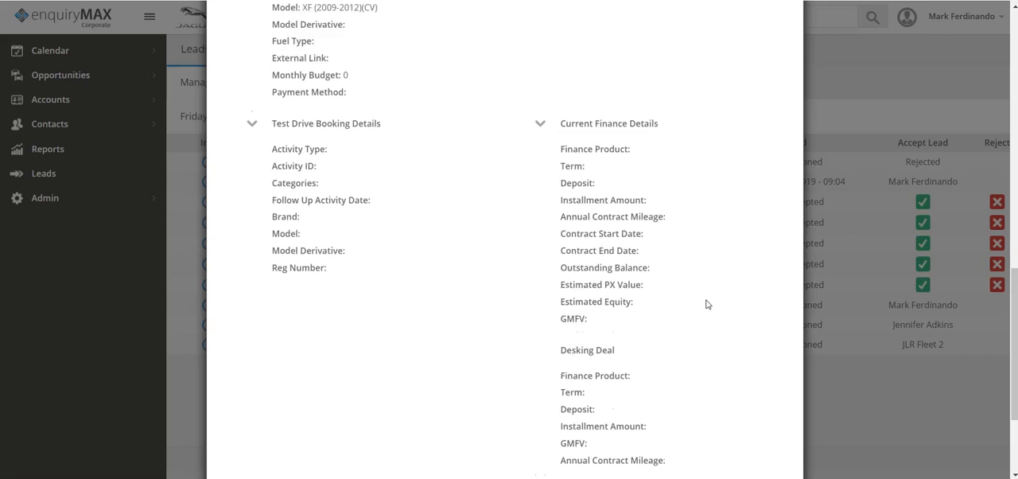
scroll(707, 304, up, 1)
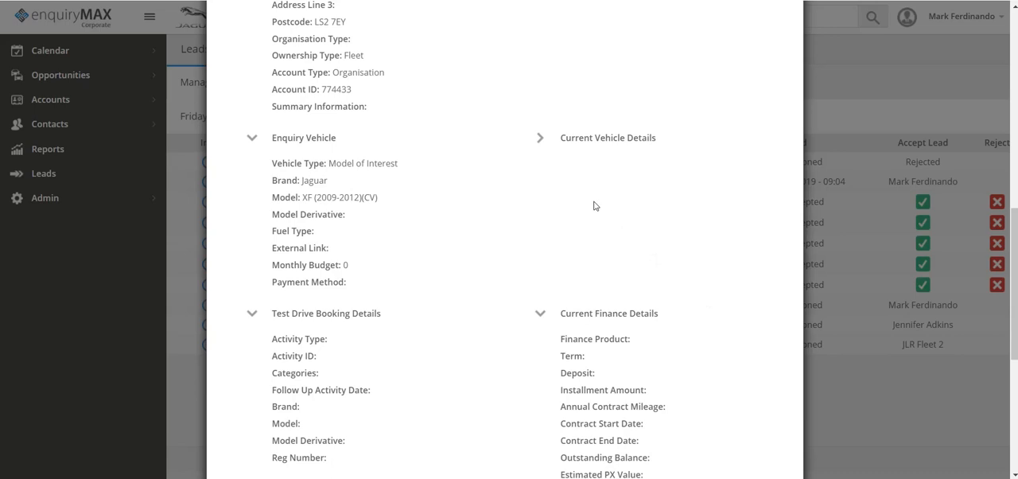
click(541, 141)
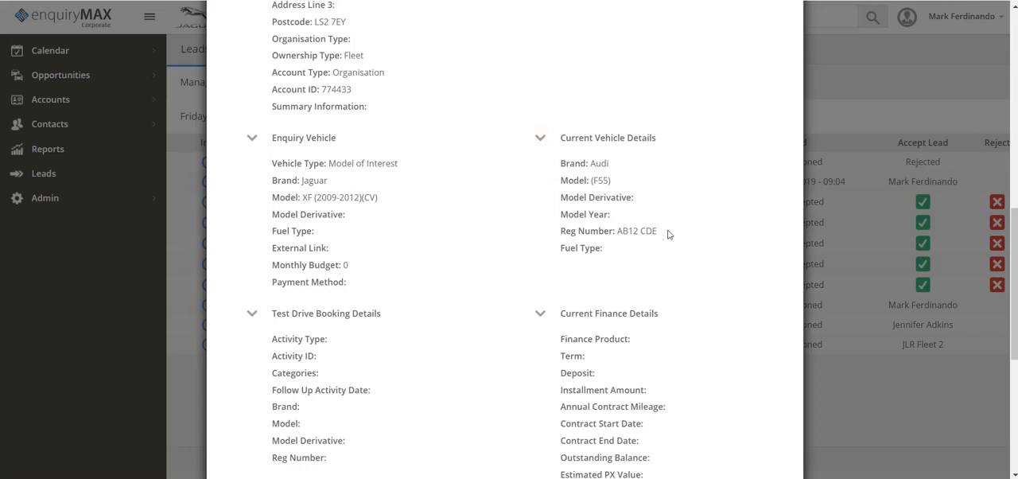
scroll(669, 233, up, 3)
scroll(669, 234, up, 8)
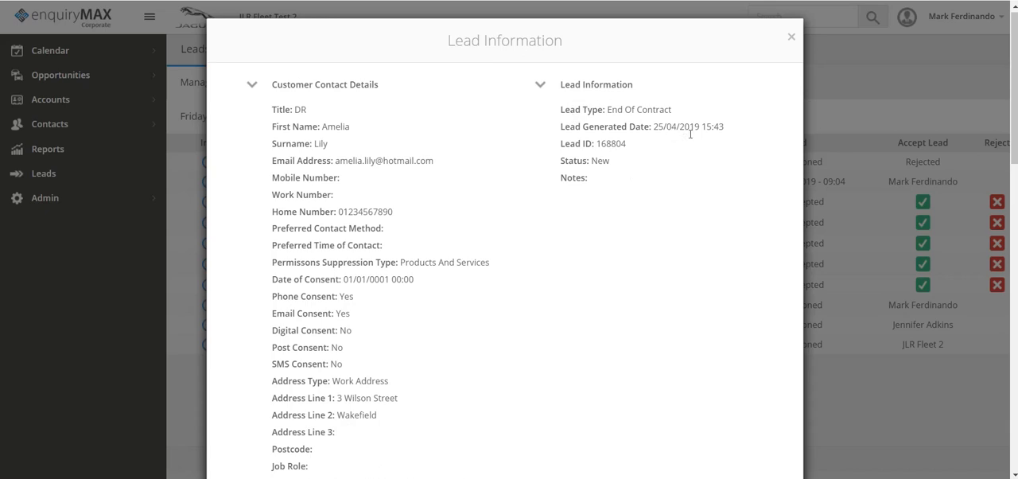
click(792, 39)
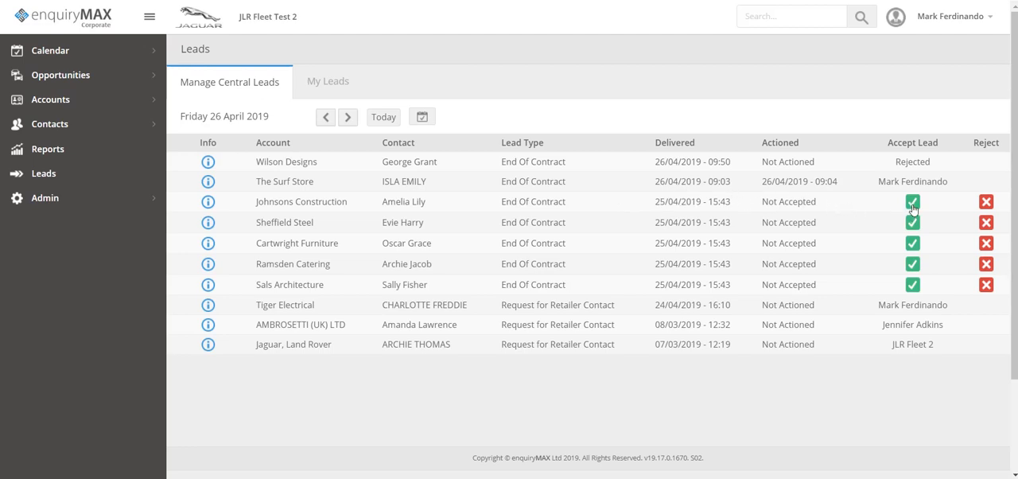
click(985, 203)
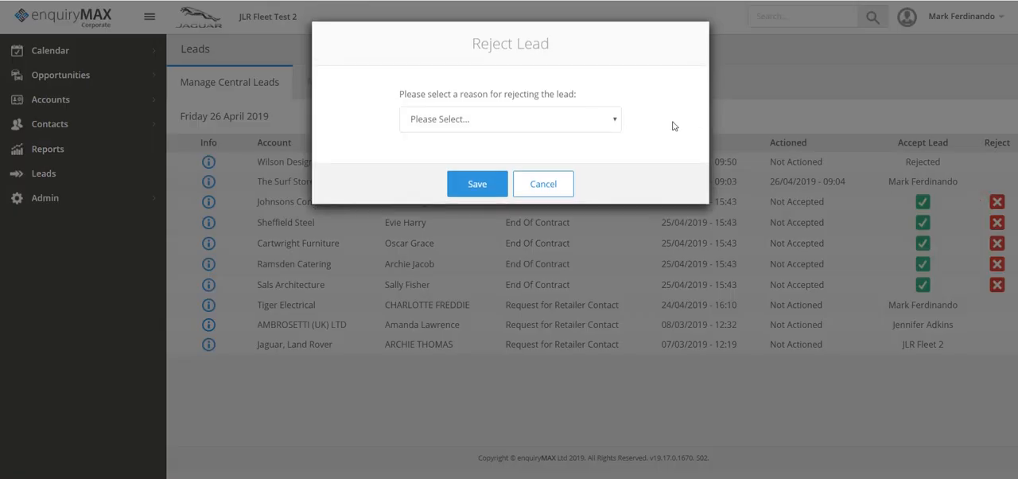
click(527, 126)
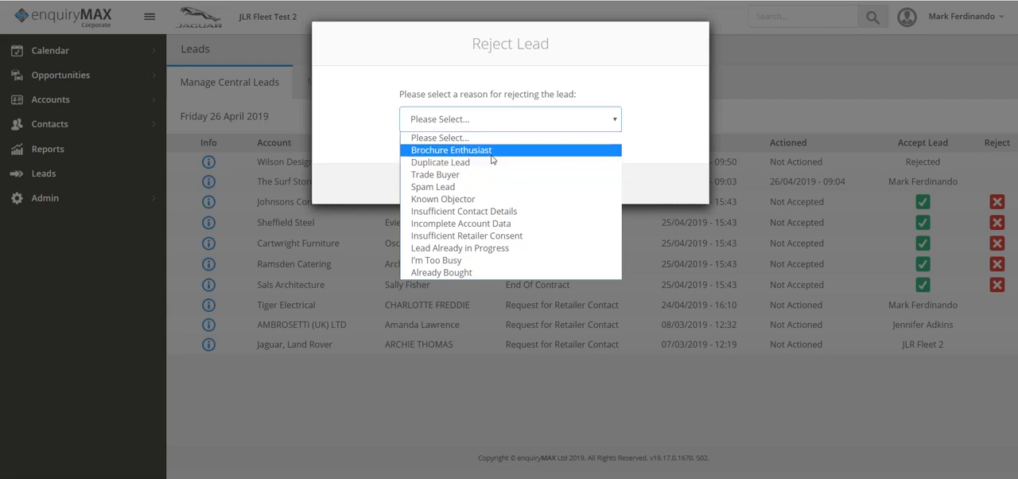
click(731, 79)
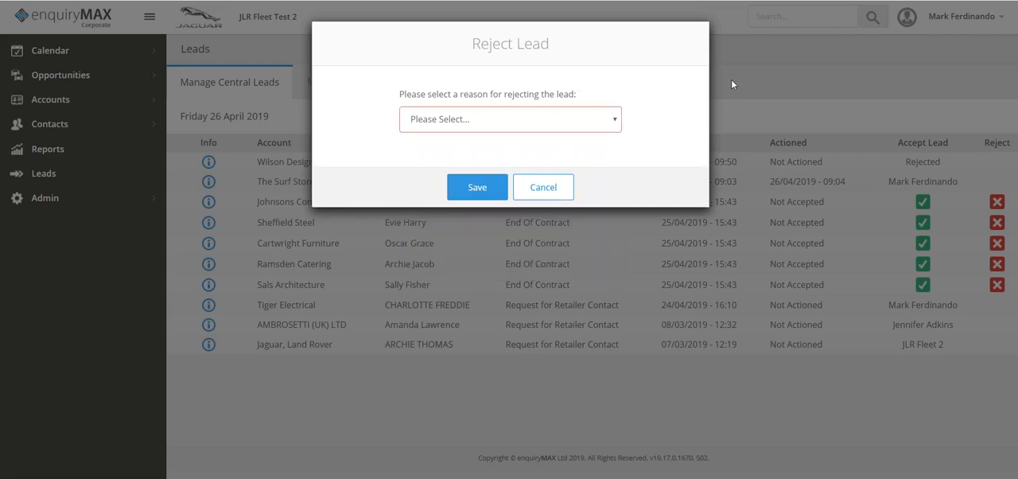
click(557, 191)
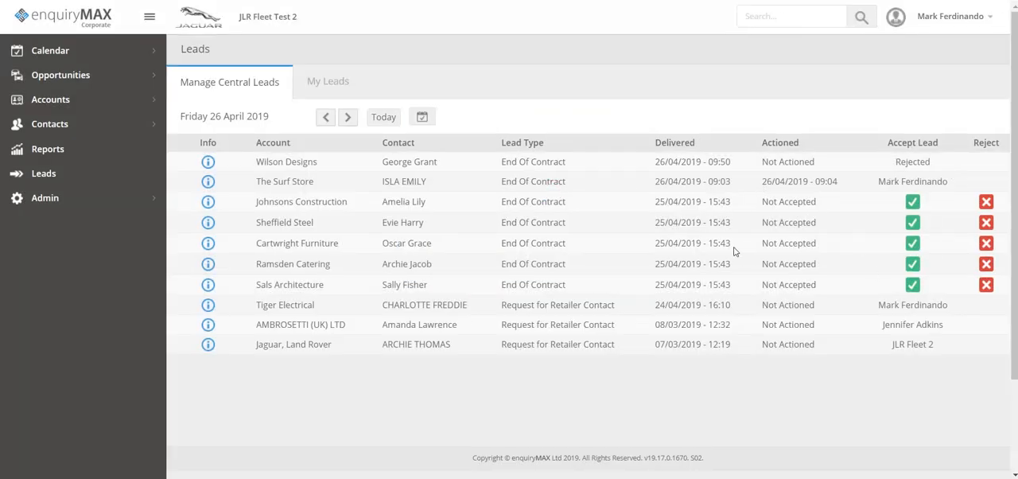
- Reject the Ramsden Catering lead with the reason "Lead Already in Progress"
click(986, 265)
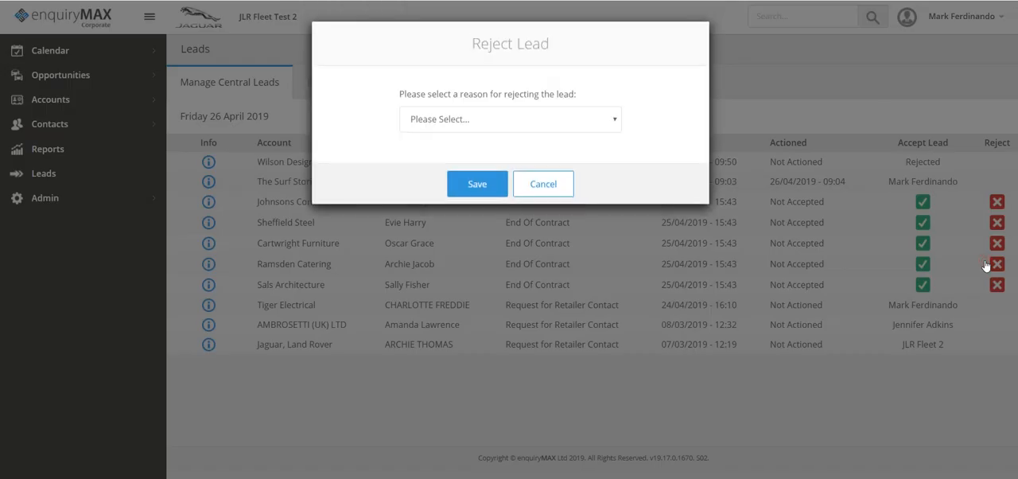
click(586, 123)
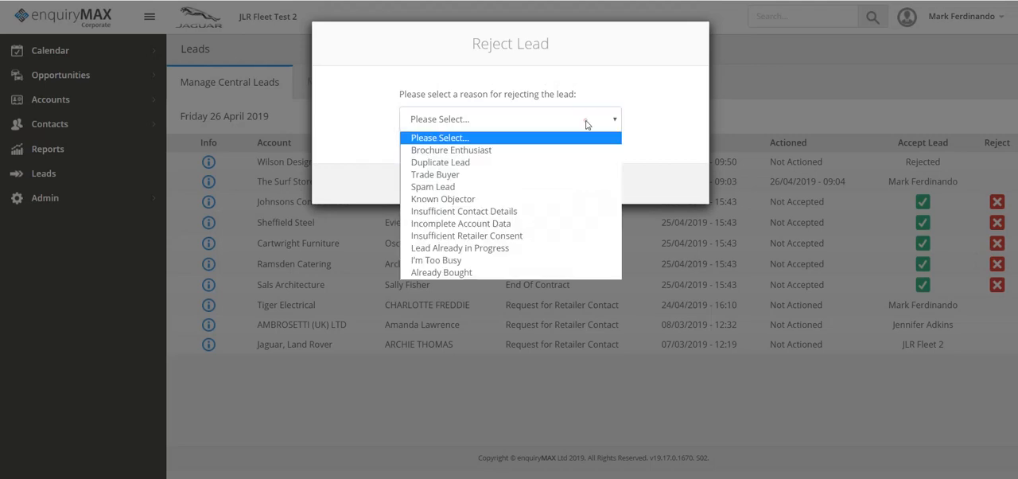
click(456, 247)
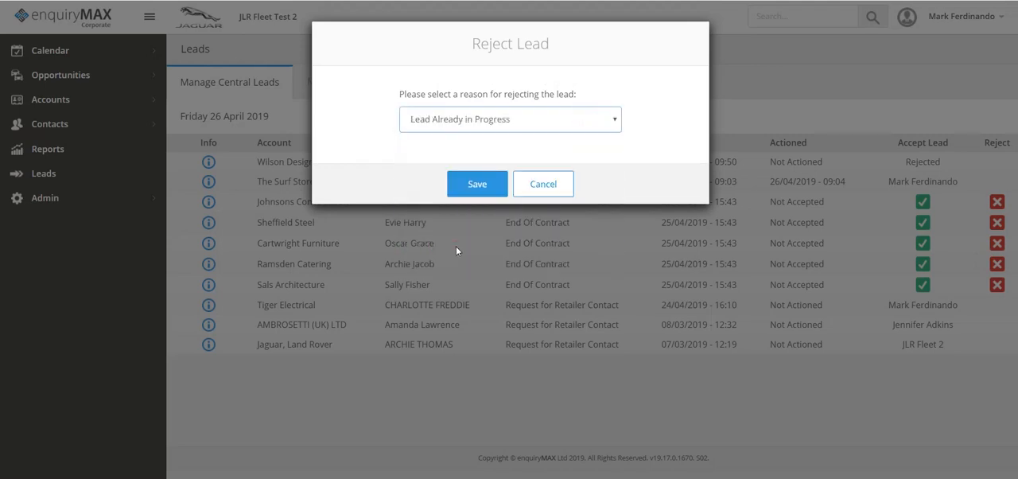
click(475, 184)
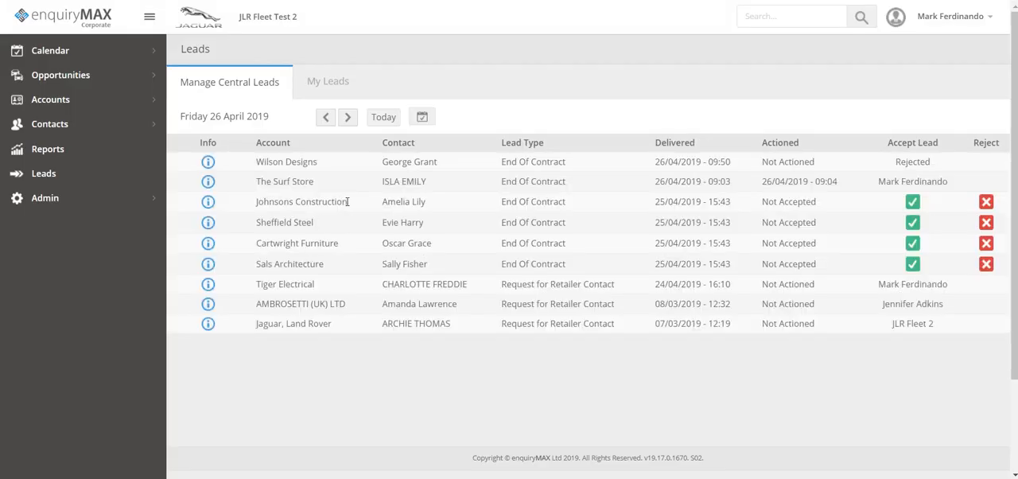
- Accept the Johnsons Construction lead and briefly view its lead information among the user's own leads
click(913, 202)
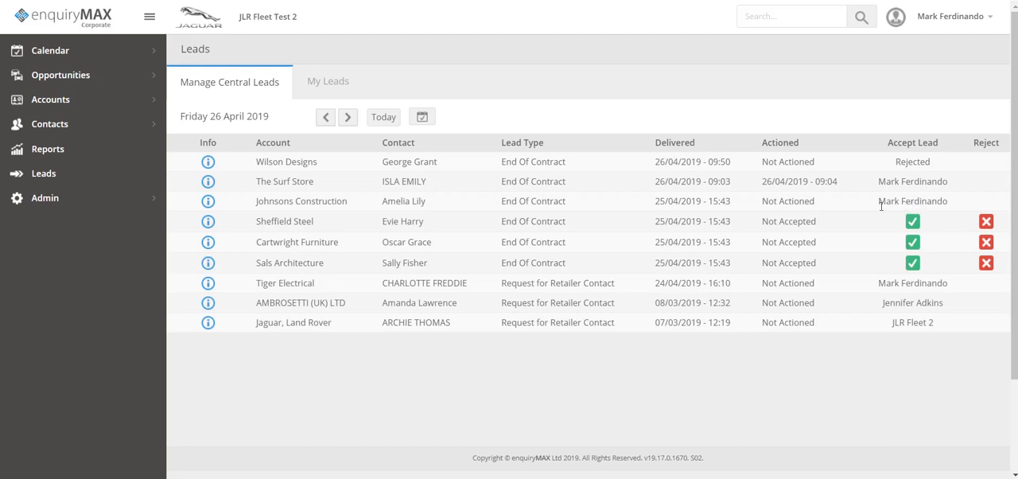
click(331, 81)
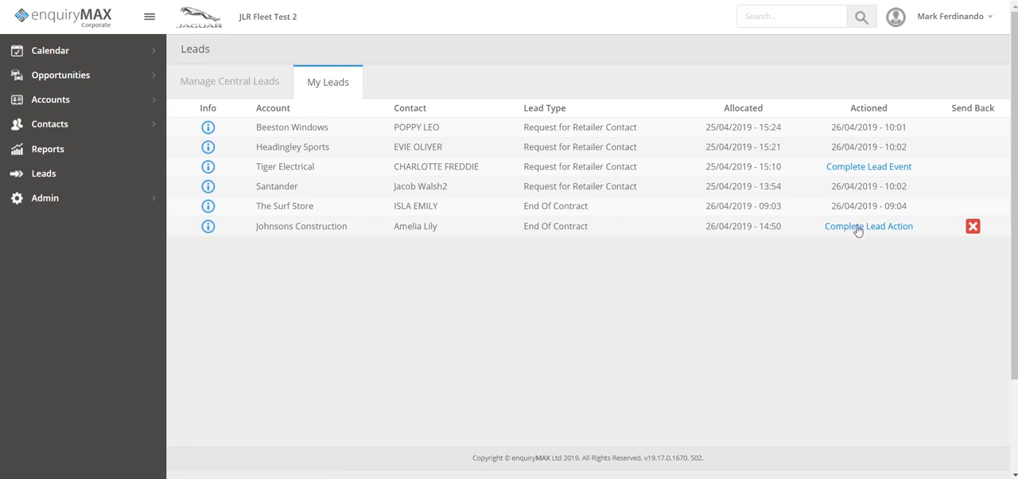
click(207, 227)
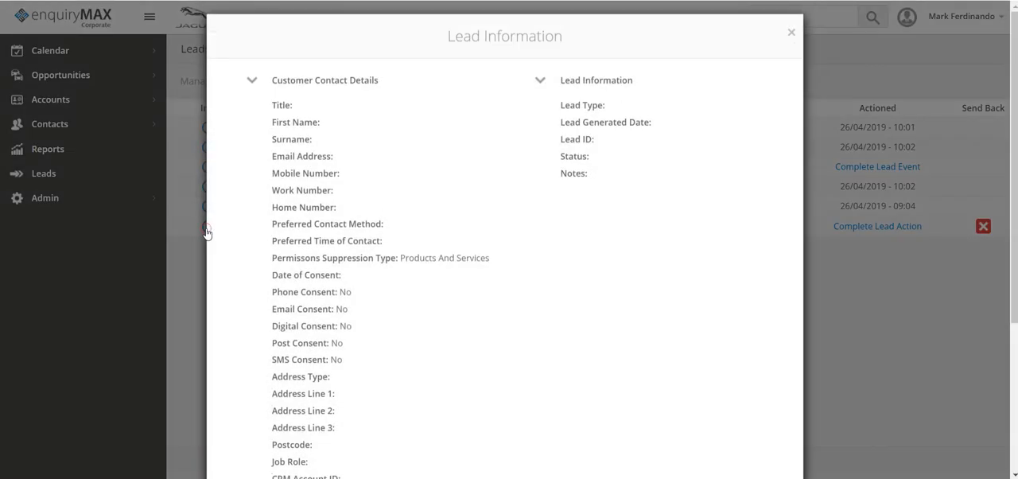
click(791, 40)
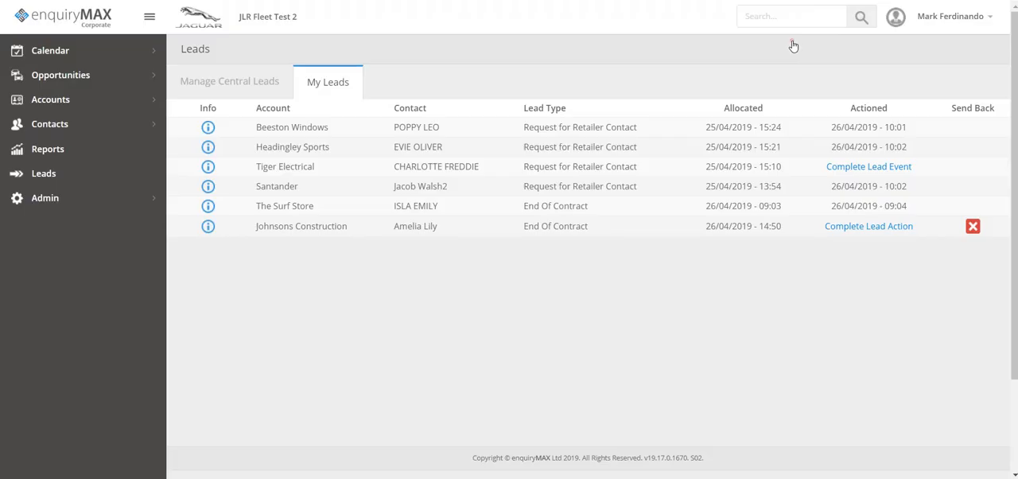
- Start the Johnsons Construction lead action and proceed past its account and contact details after checking them against the lead information
click(865, 228)
click(870, 227)
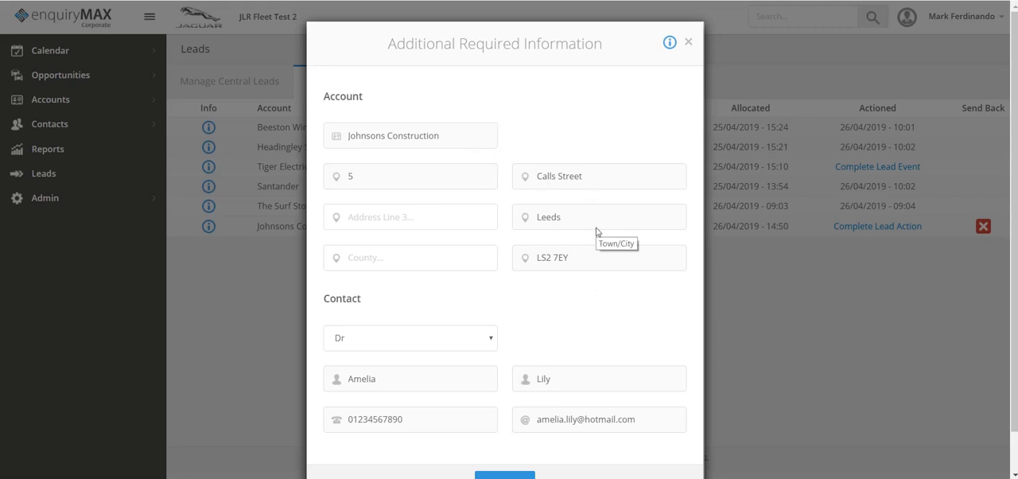
scroll(574, 298, down, 1)
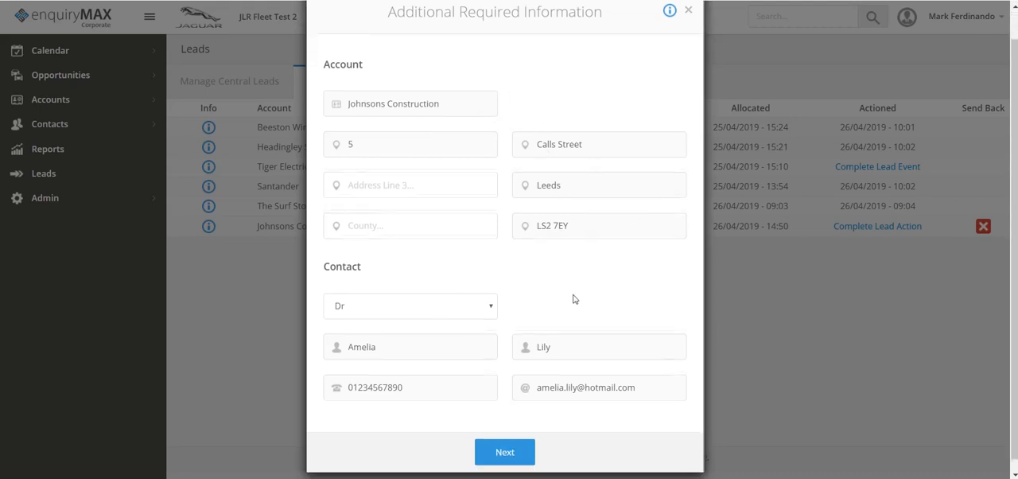
scroll(574, 298, up, 1)
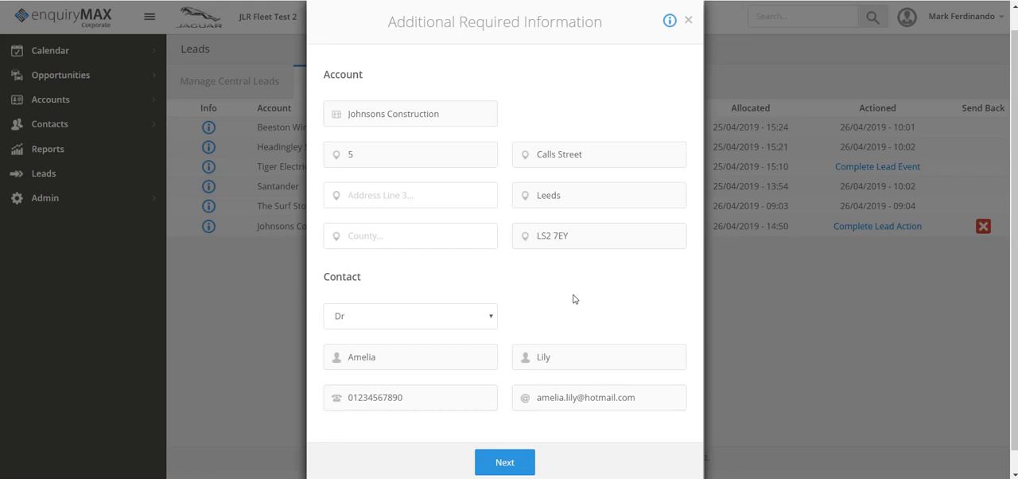
click(669, 22)
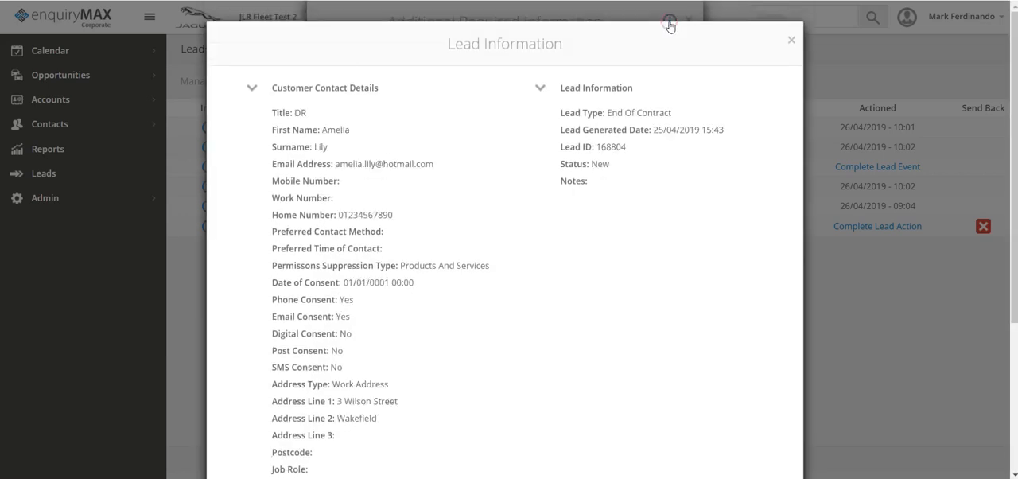
click(790, 41)
scroll(495, 208, down, 1)
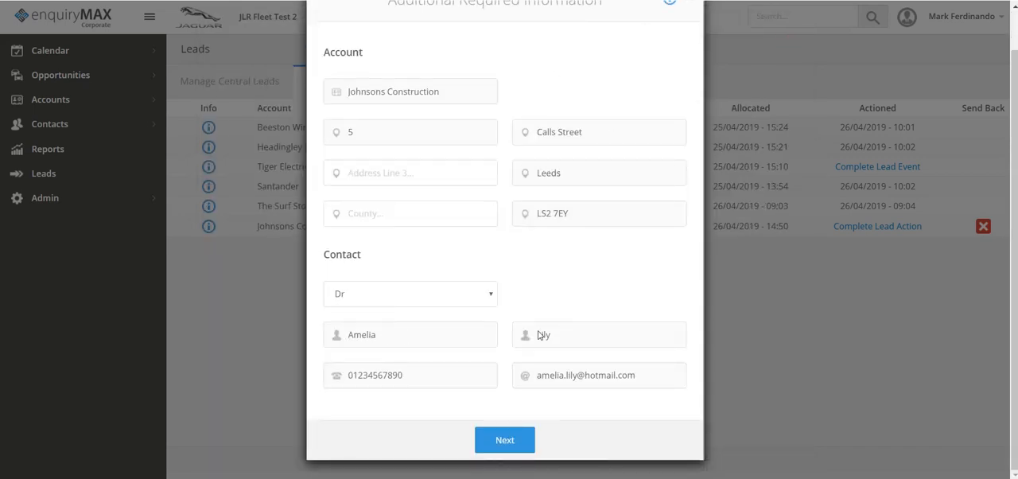
click(506, 447)
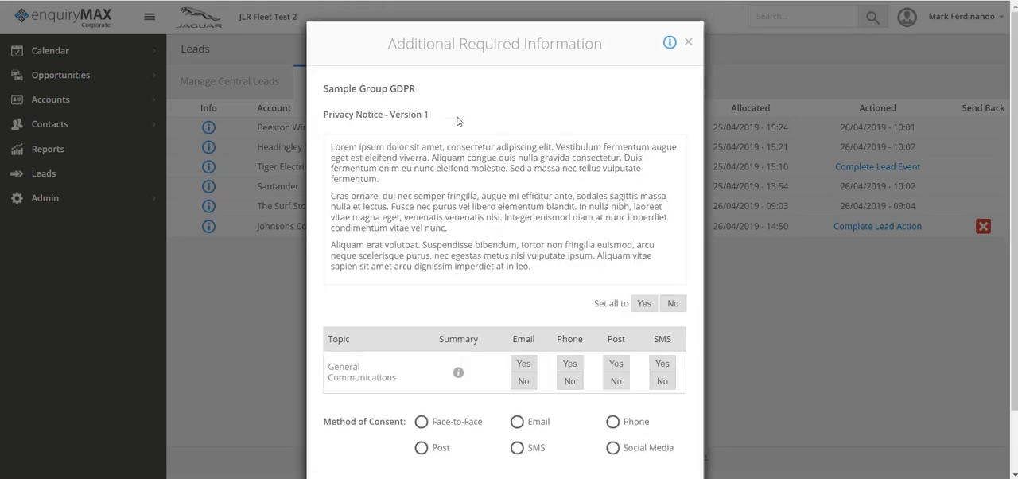
- Review the customer's contact and consent details in the lead information, and return to the privacy notice
click(672, 44)
scroll(494, 290, down, 3)
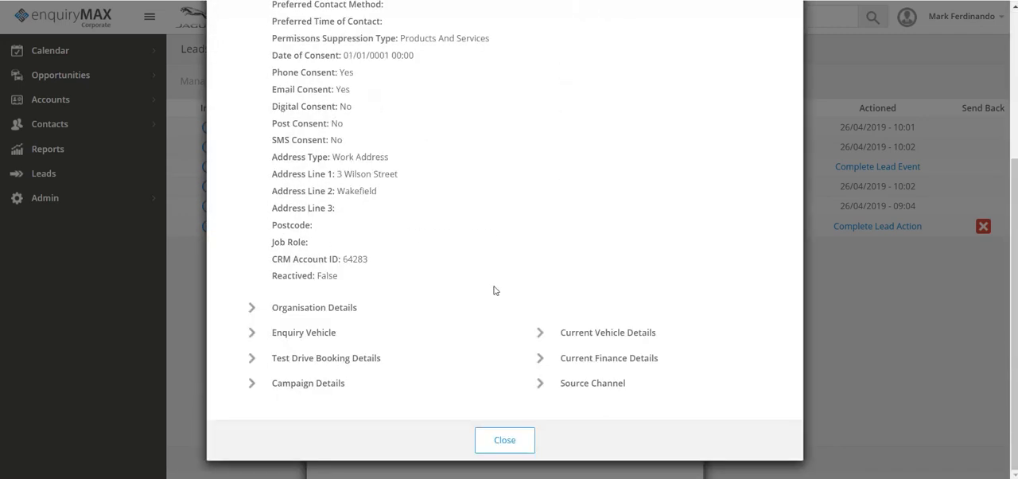
scroll(449, 215, up, 1)
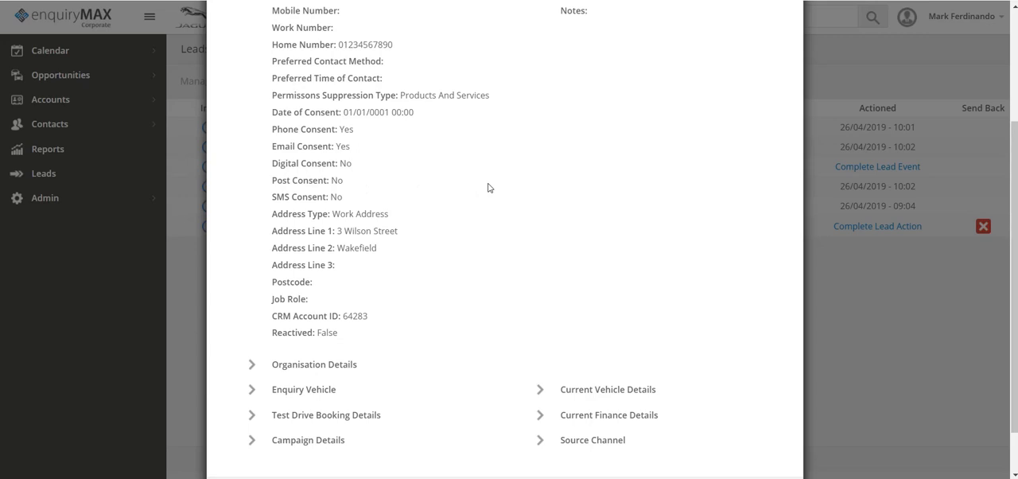
scroll(693, 155, up, 2)
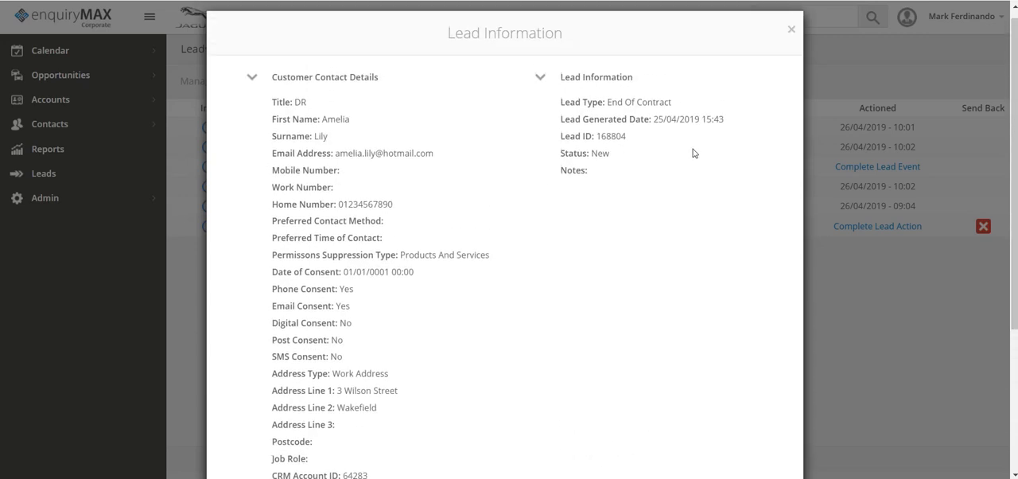
click(792, 32)
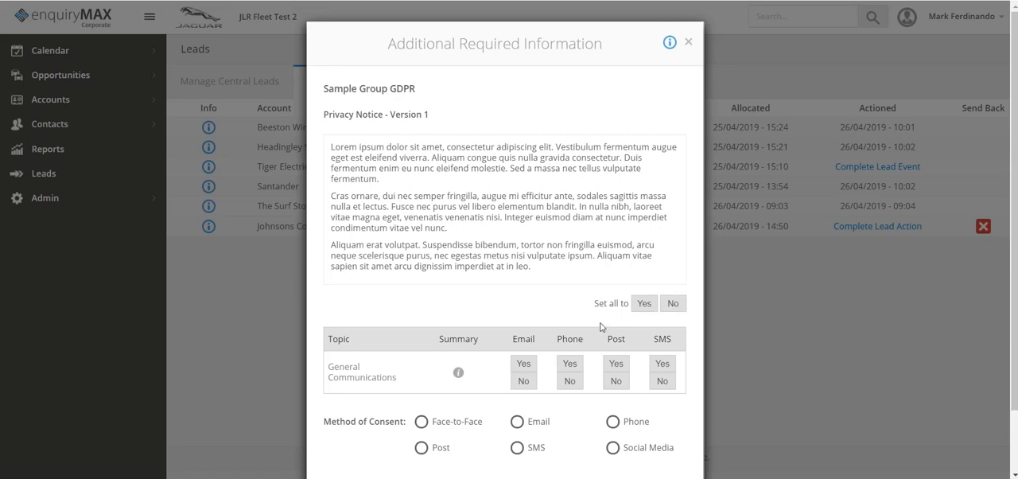
- Set all General Communications consents to Yes with Email as the method of consent, and continue
click(644, 308)
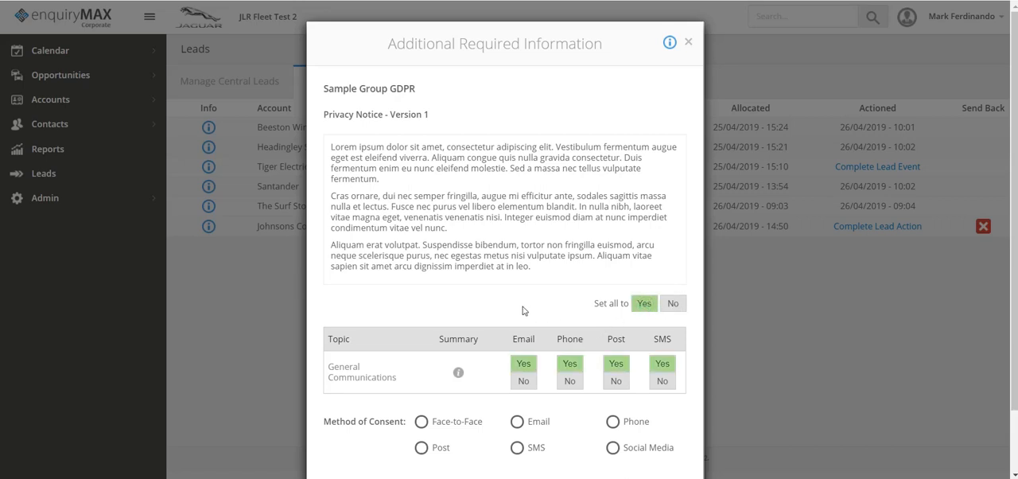
scroll(523, 310, down, 2)
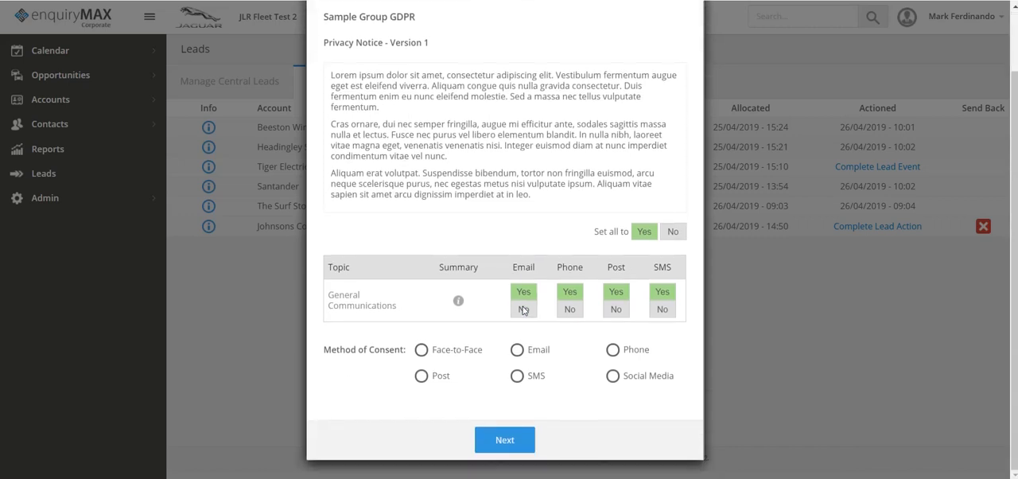
click(516, 351)
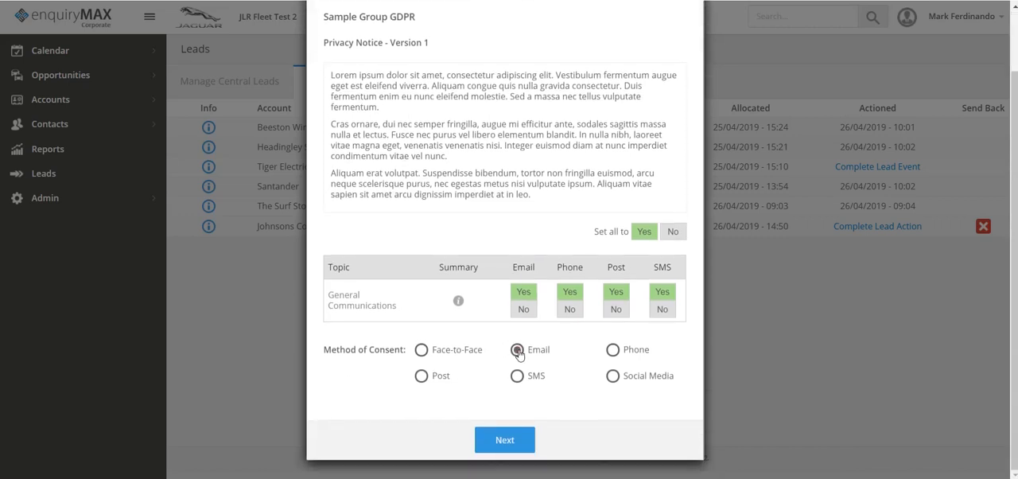
click(504, 442)
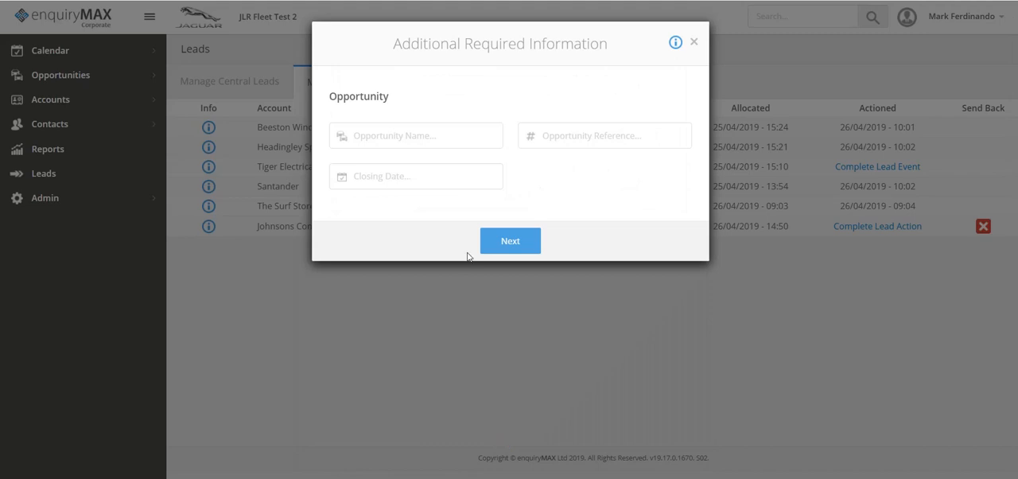
- Name the opportunity "Johnsons" and give it the reference JOH-123
click(397, 135)
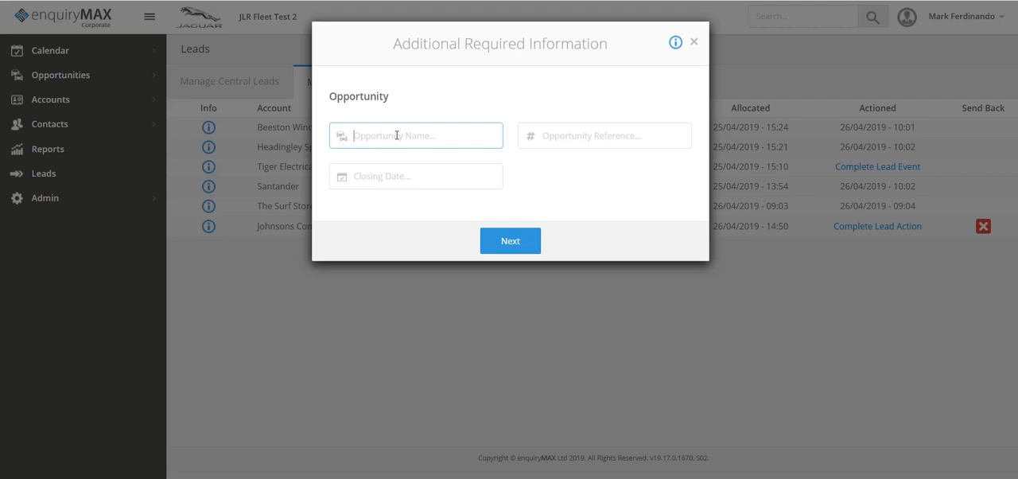
text(Johnsons)
key(Tab)
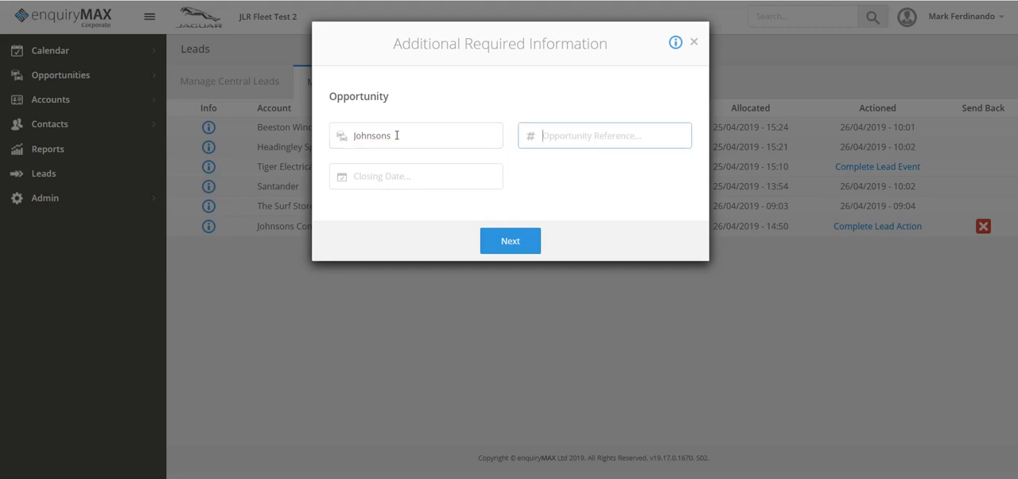
text(JOH-123)
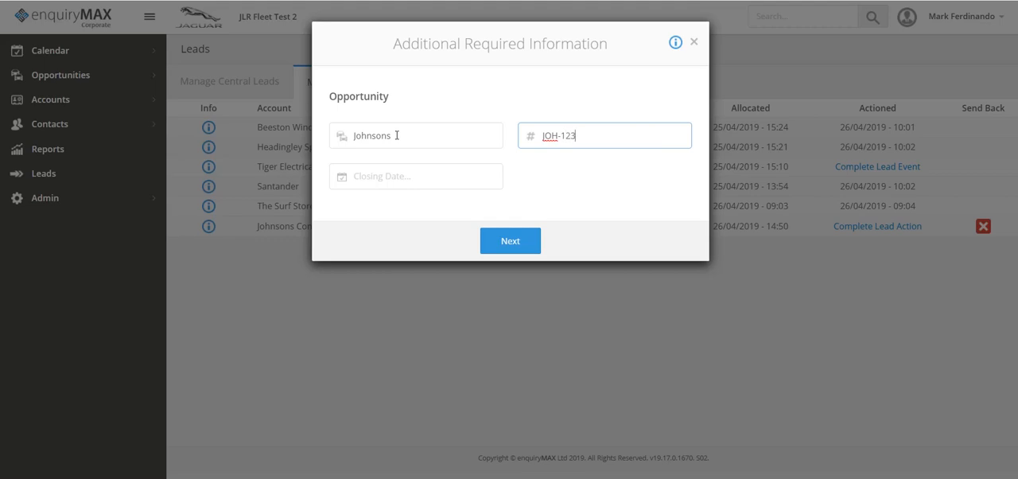
- Set the opportunity's closing date to 31/05/2019 and continue to the enquiry details
click(380, 176)
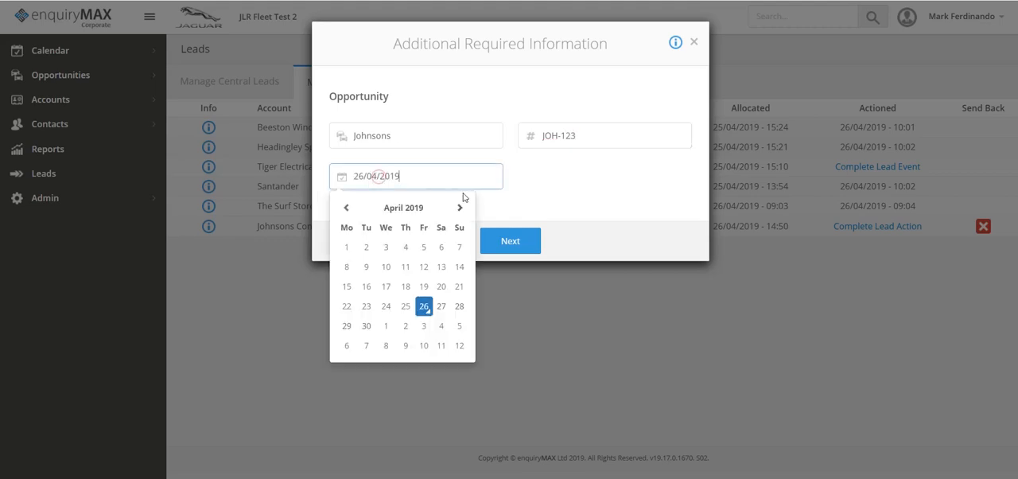
click(460, 207)
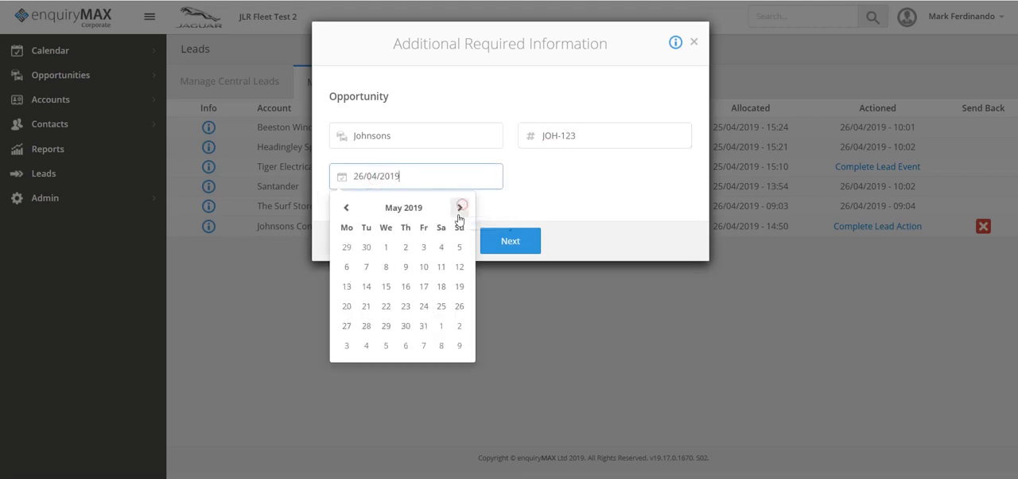
click(424, 326)
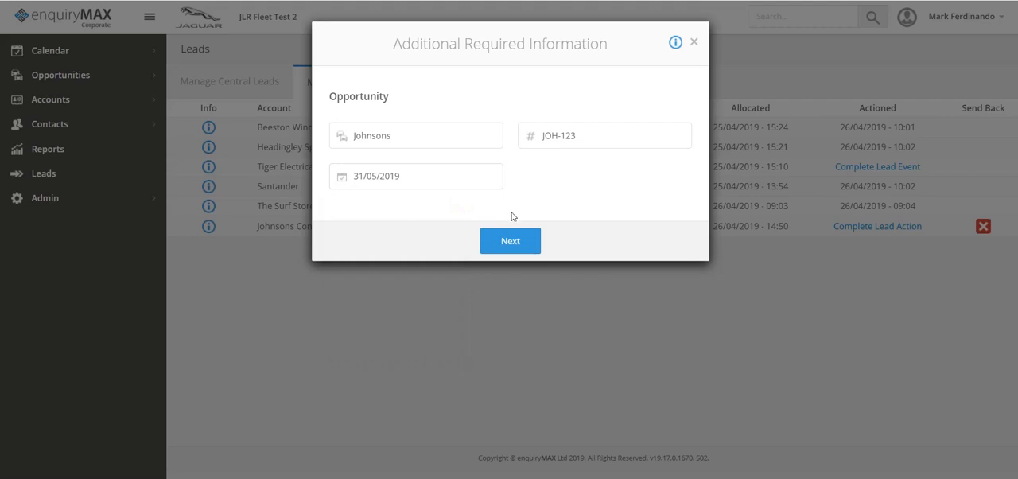
click(507, 242)
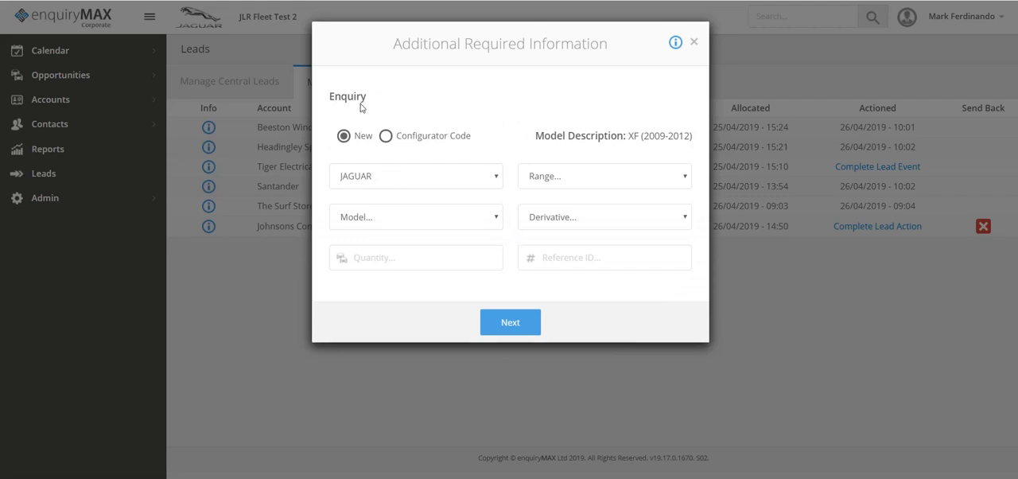
- Specify a new Jaguar XF enquiry vehicle with model XF DIESEL SALOON and derivative 2.0d [180] R-Sport 4dr Auto
click(386, 137)
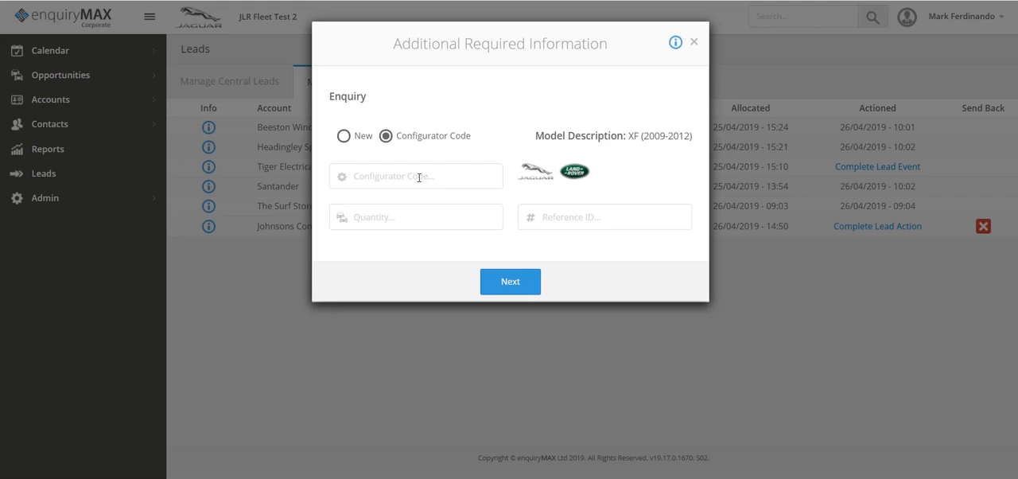
click(342, 137)
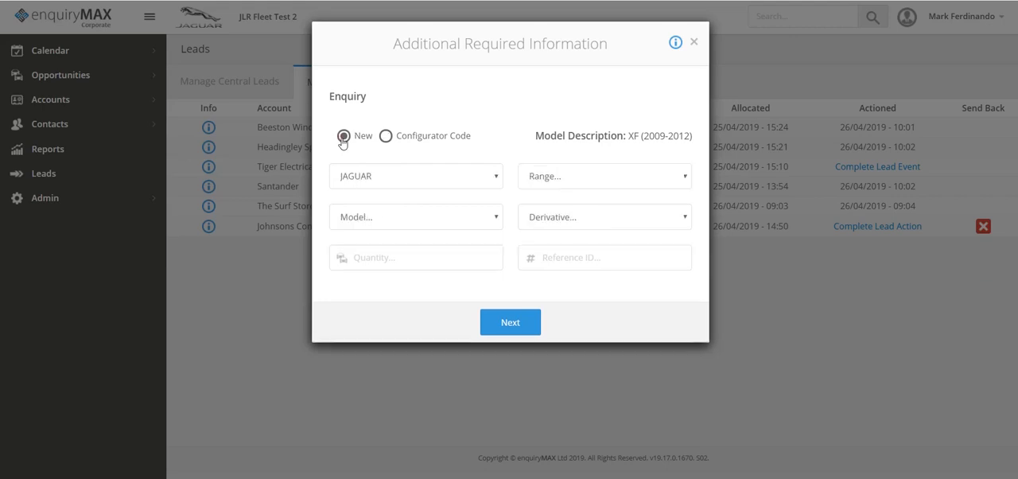
click(591, 179)
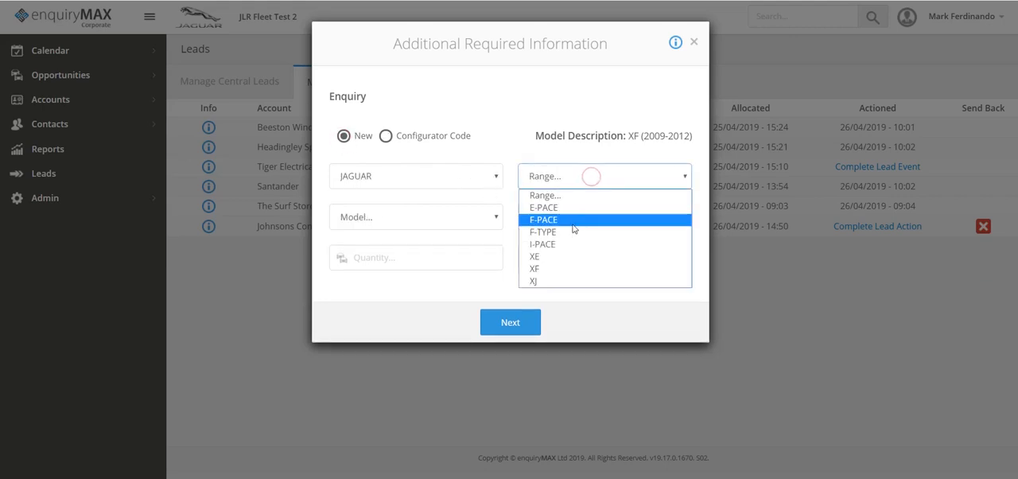
click(568, 270)
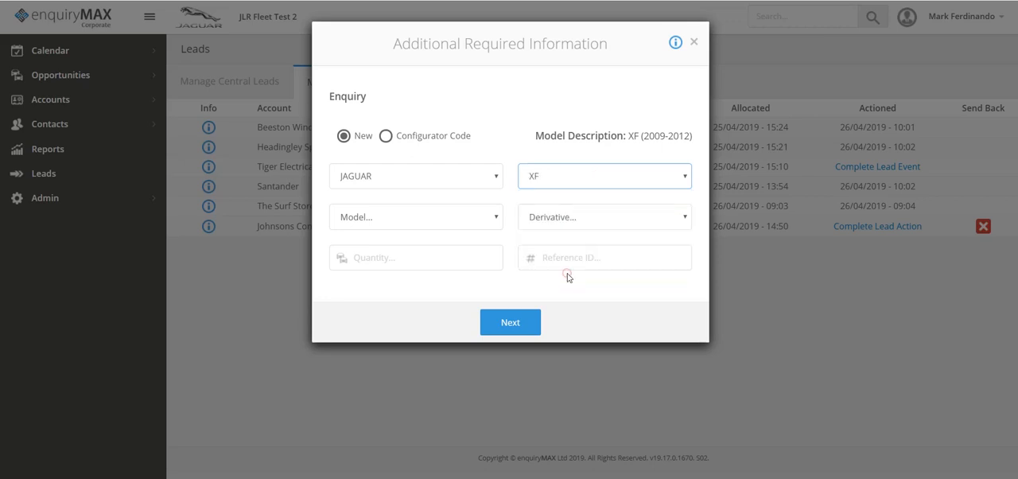
click(420, 218)
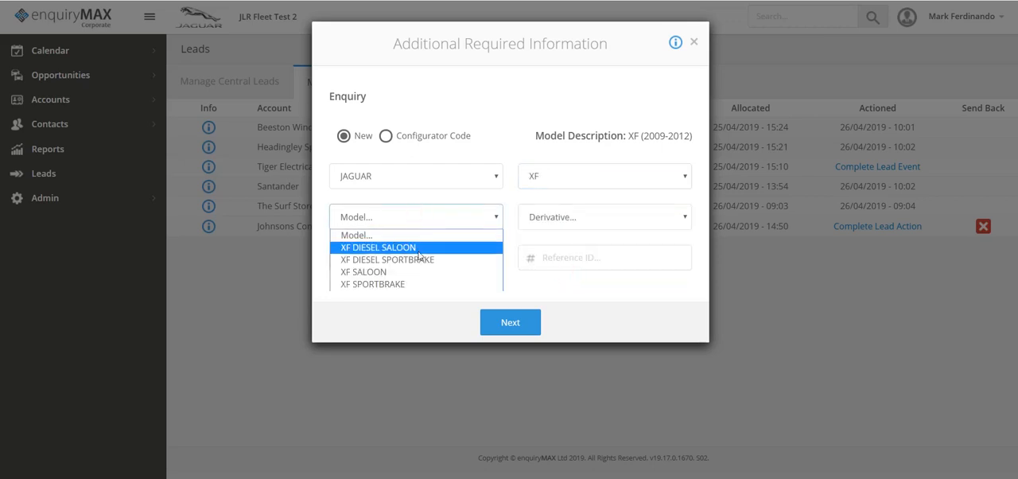
click(419, 248)
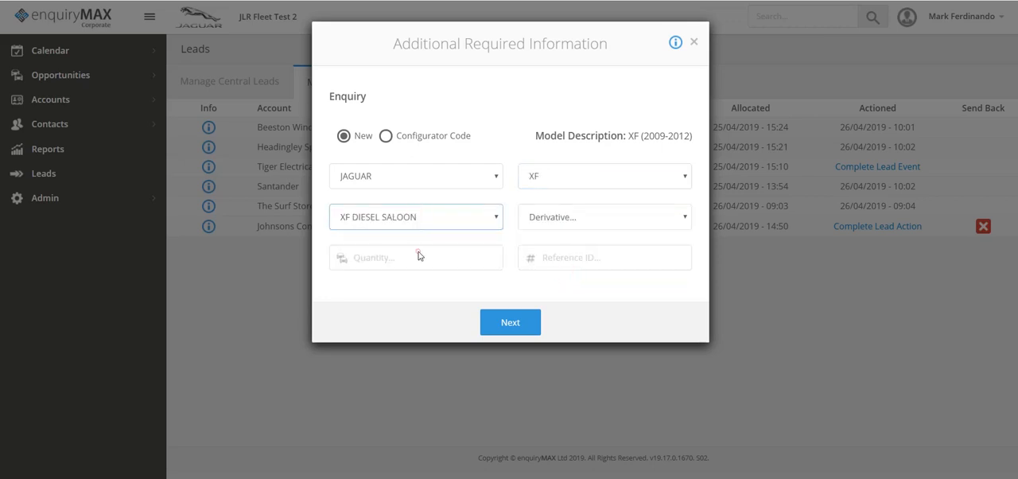
click(577, 218)
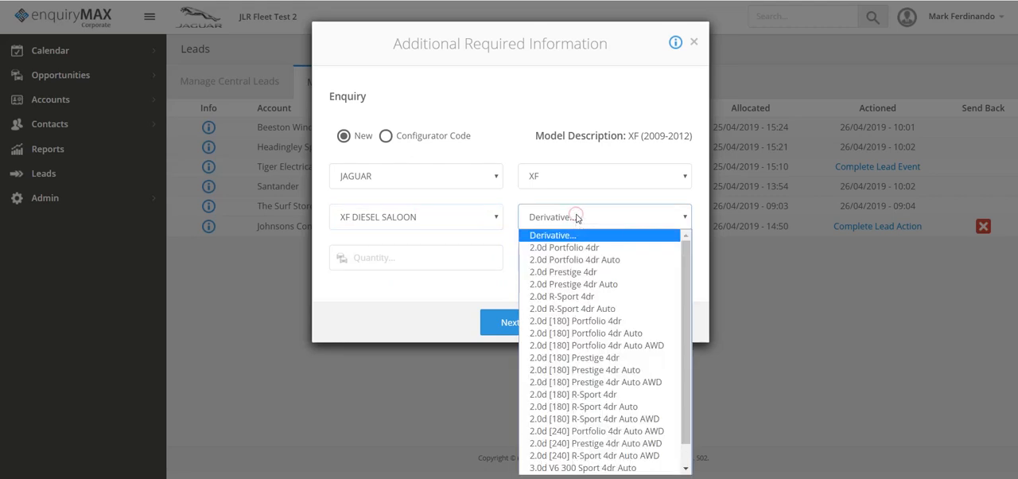
click(602, 408)
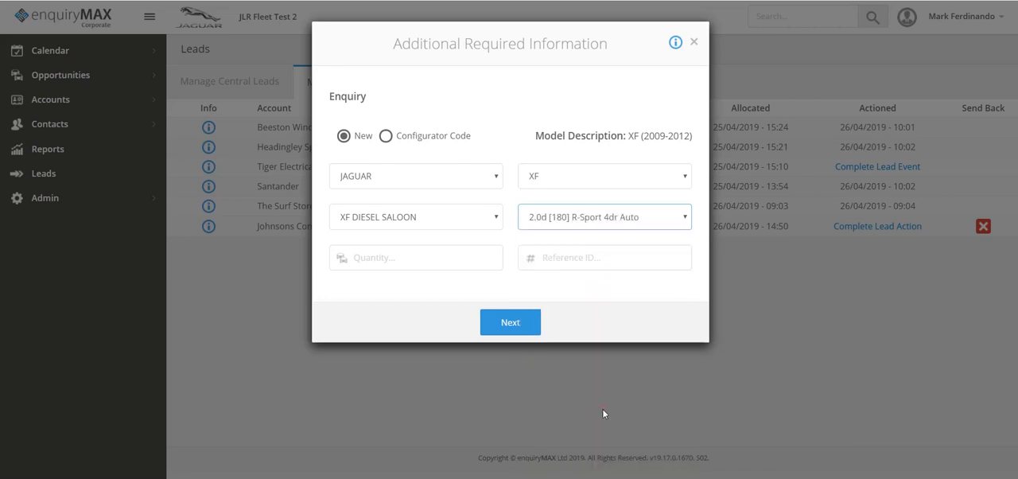
- Set the enquiry quantity to 10 with reference ID JOH-123 and submit the enquiry details
click(401, 256)
text(10)
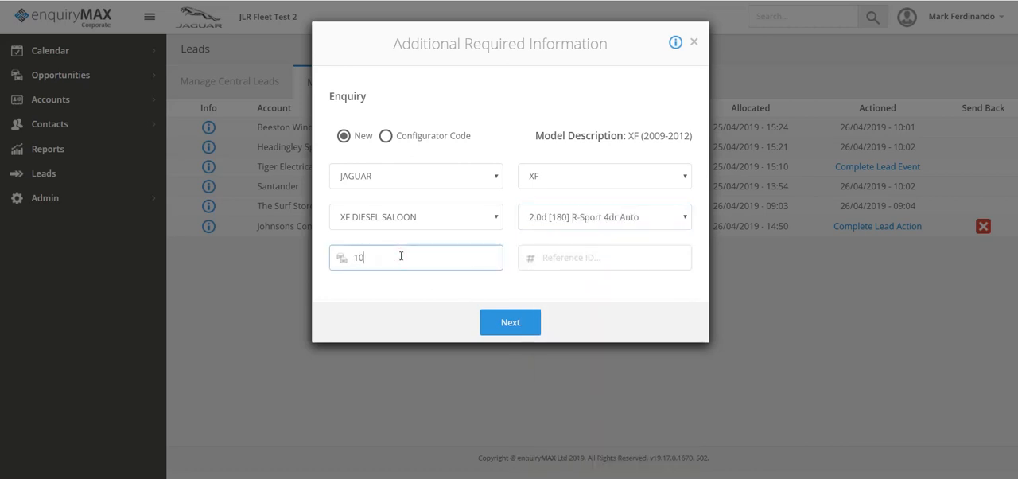
click(566, 261)
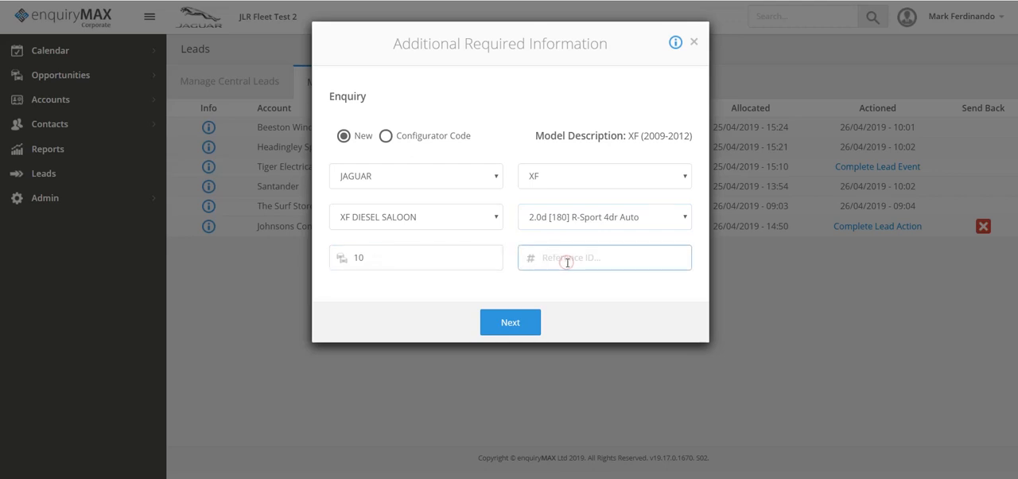
text(JOHN)
key(BackSpace)
text(-123)
click(512, 321)
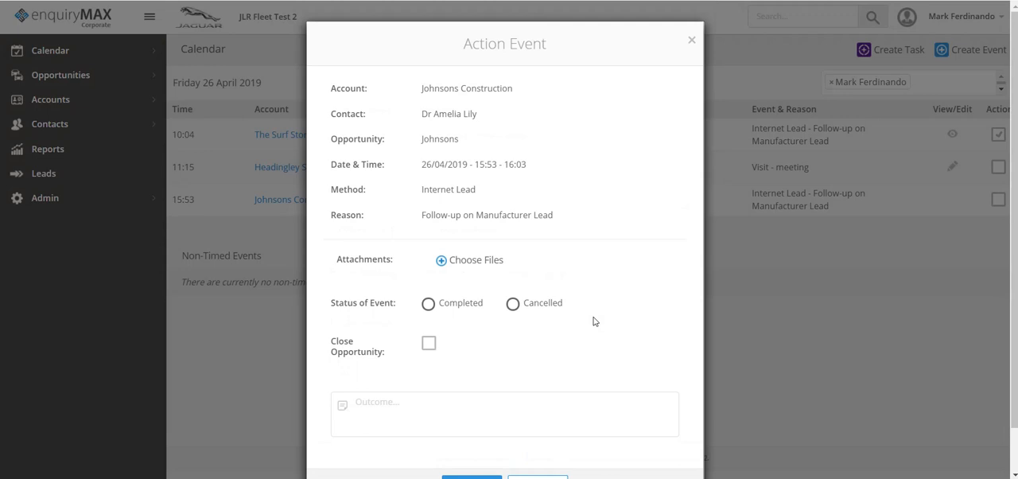
- Mark the Johnsons Construction follow-up event as Completed with the outcome "Discussed changing fleet to XF and appointment made" and save it
scroll(657, 301, down, 2)
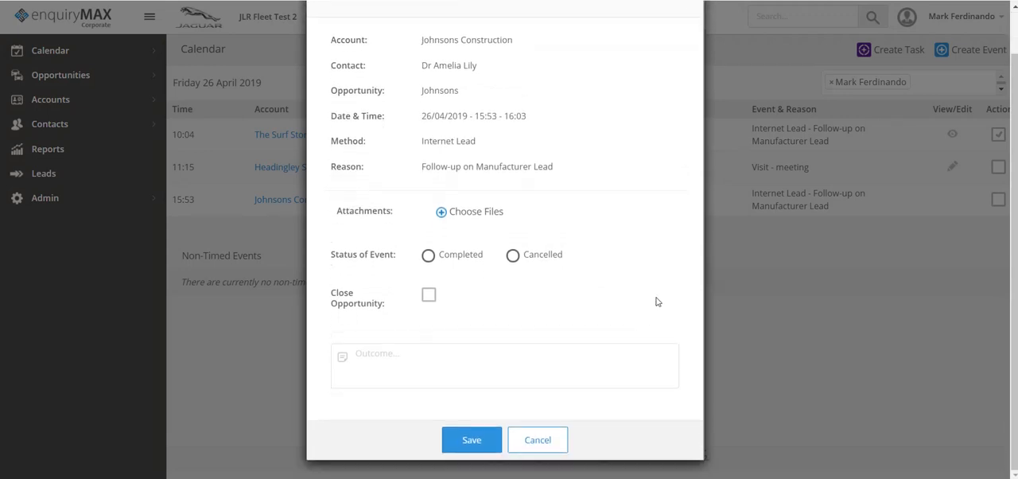
click(428, 256)
click(400, 357)
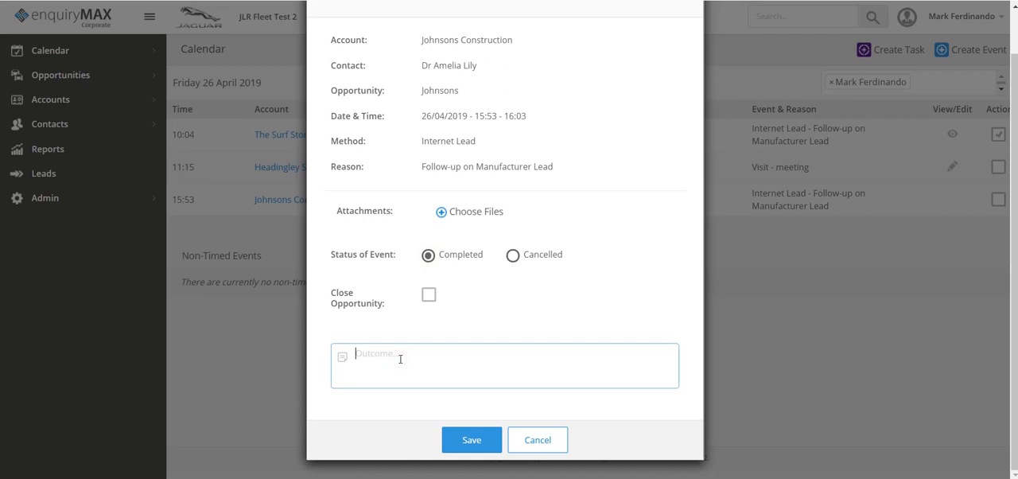
text(Discussed changing fleet to XF)
text(and)
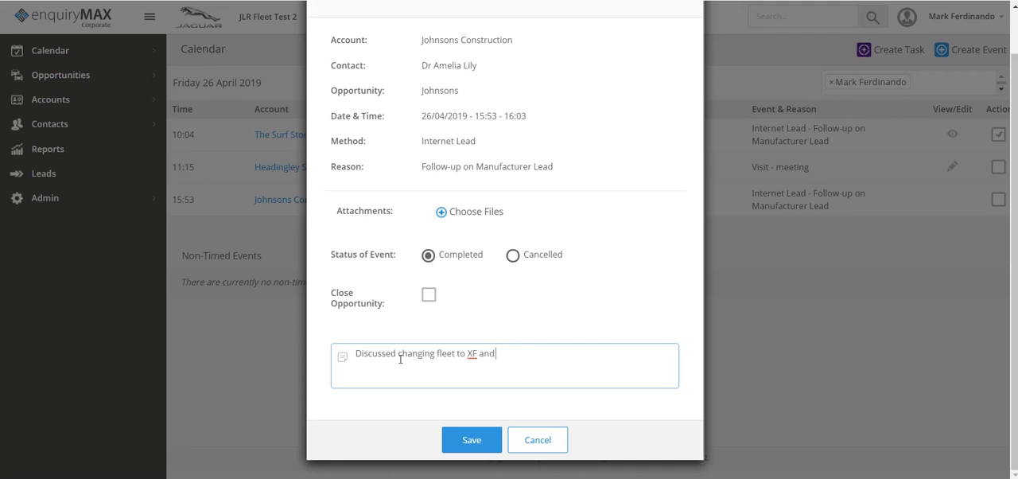
text( appointment made)
click(473, 442)
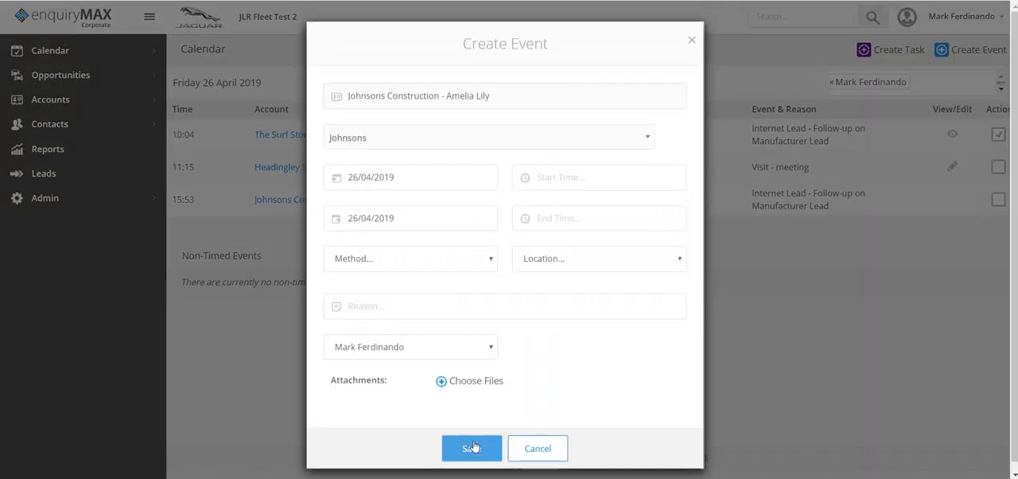
- Set the new follow-up event's date to 30/04/2019 and its start time to 10:30
click(413, 177)
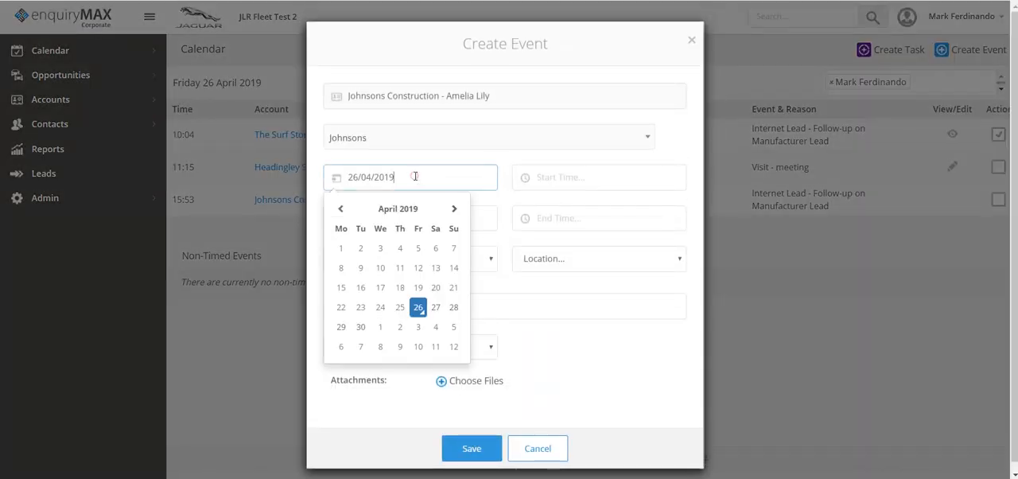
click(361, 329)
click(571, 176)
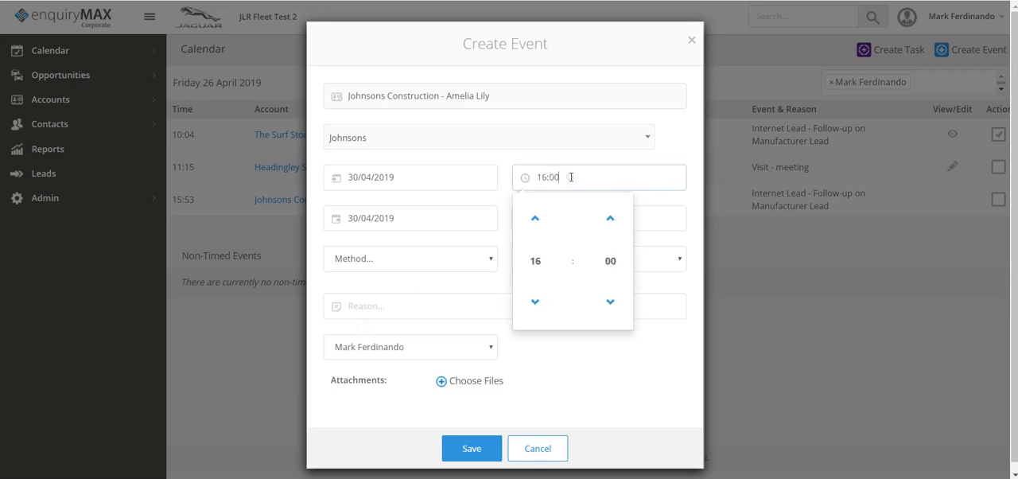
click(535, 261)
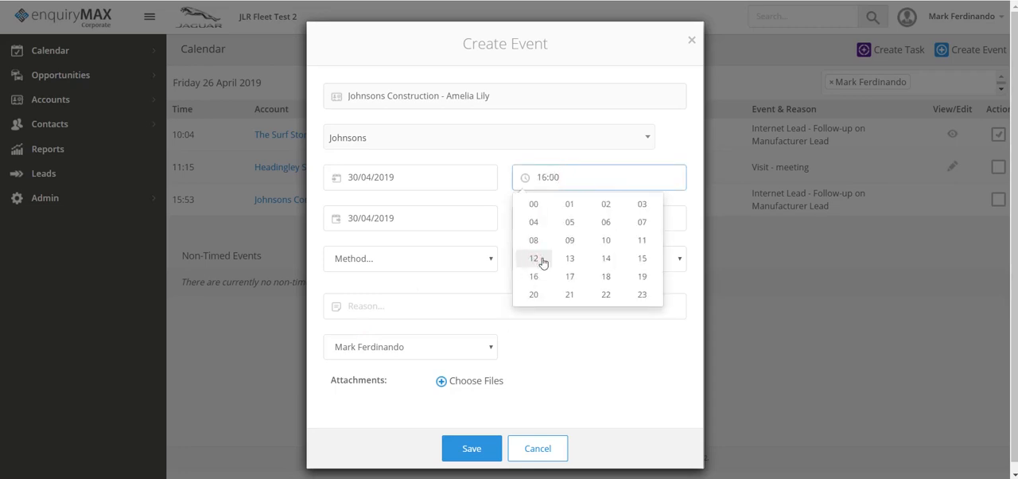
click(605, 243)
click(609, 261)
click(605, 252)
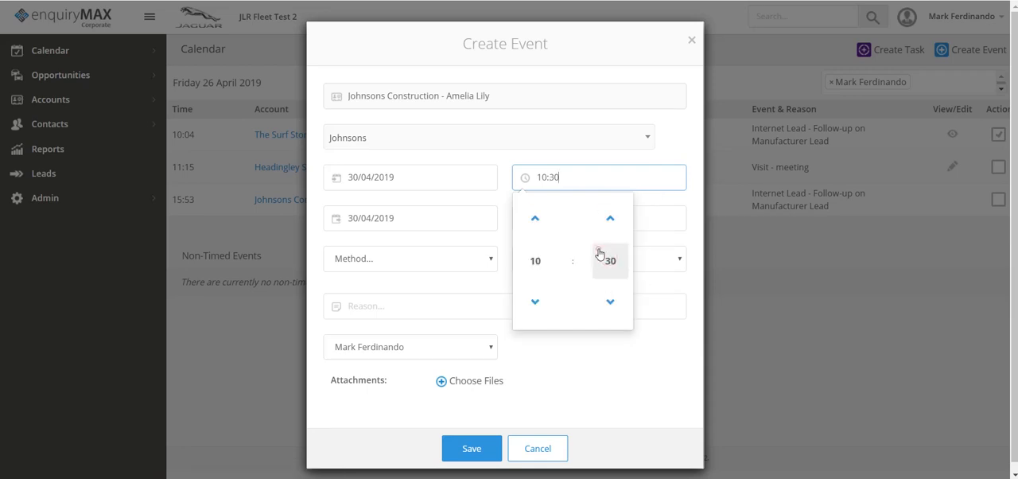
- Set the new event's end time to 12:30
click(654, 230)
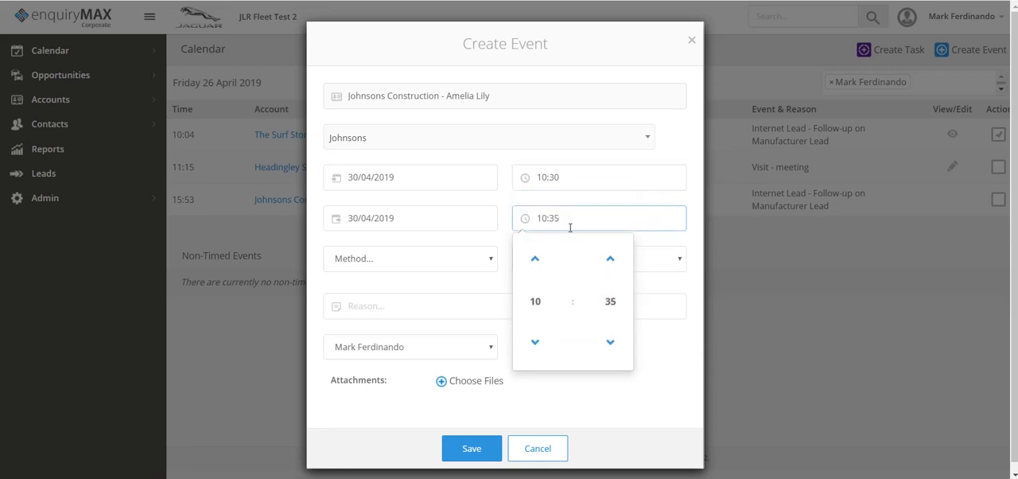
click(550, 307)
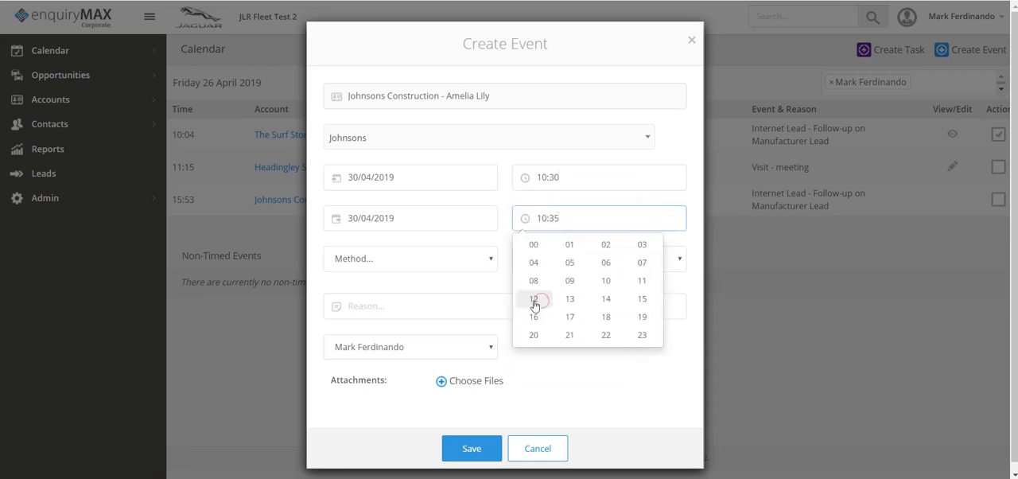
click(538, 305)
click(610, 302)
click(606, 289)
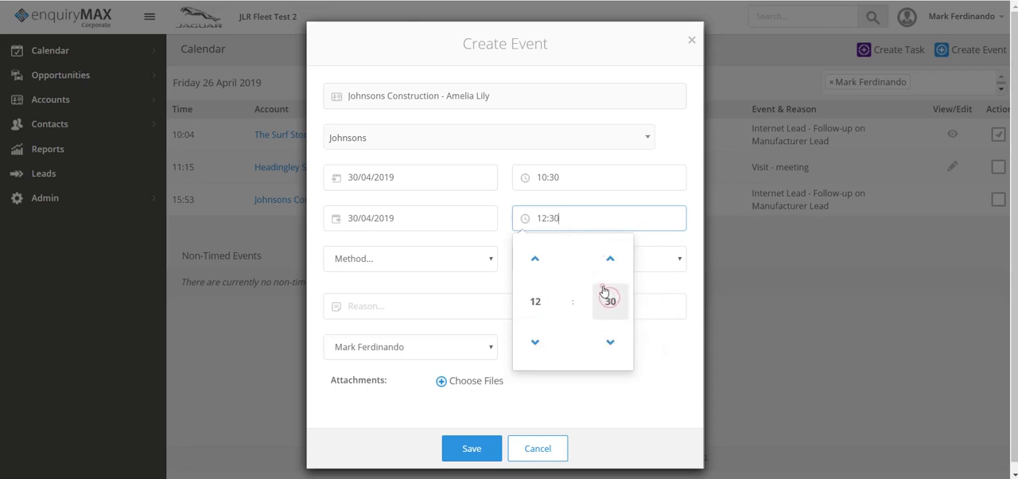
click(665, 350)
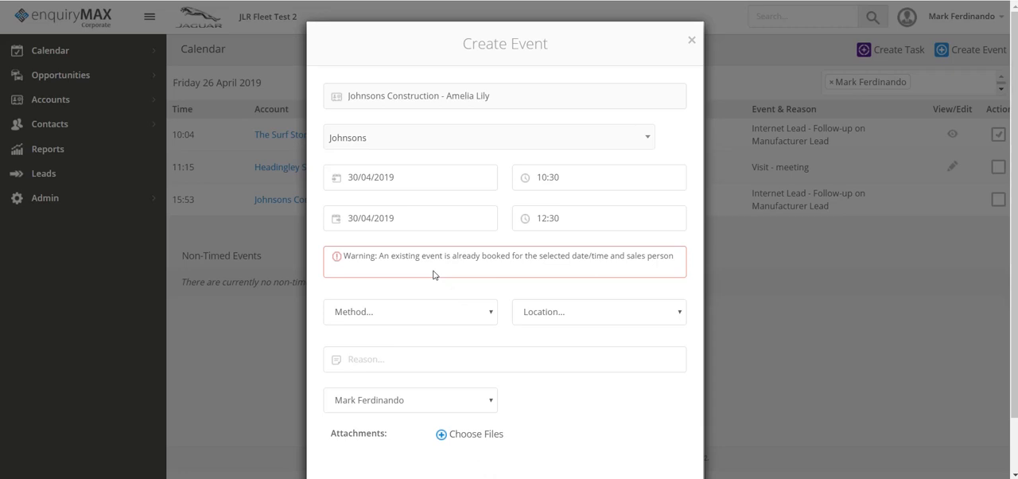
- Make the new event an off-site Visit and enter "Johnson Cambridge" as its location
click(413, 312)
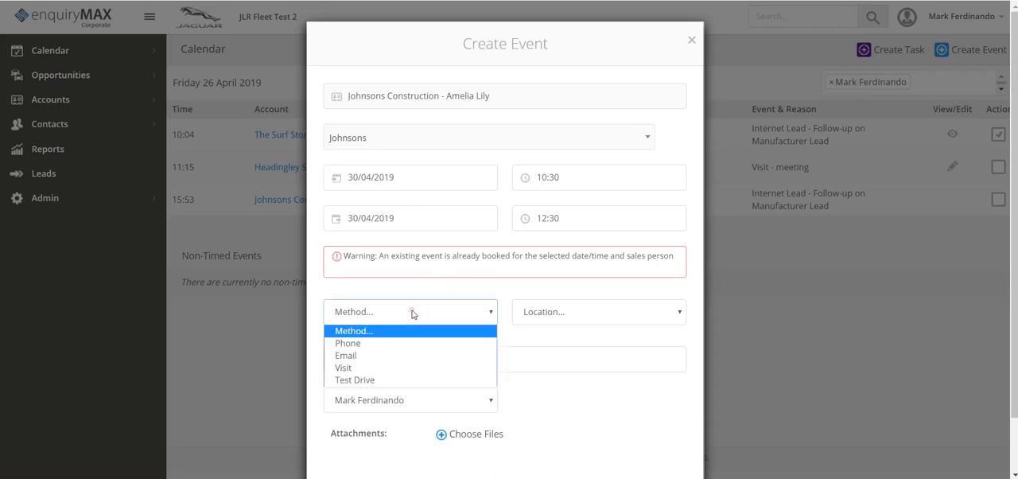
click(382, 368)
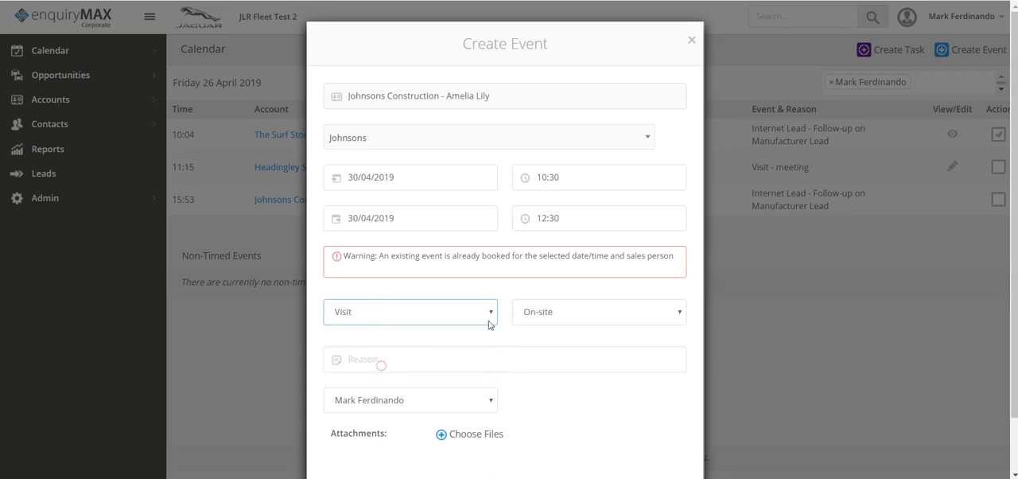
click(541, 313)
click(544, 356)
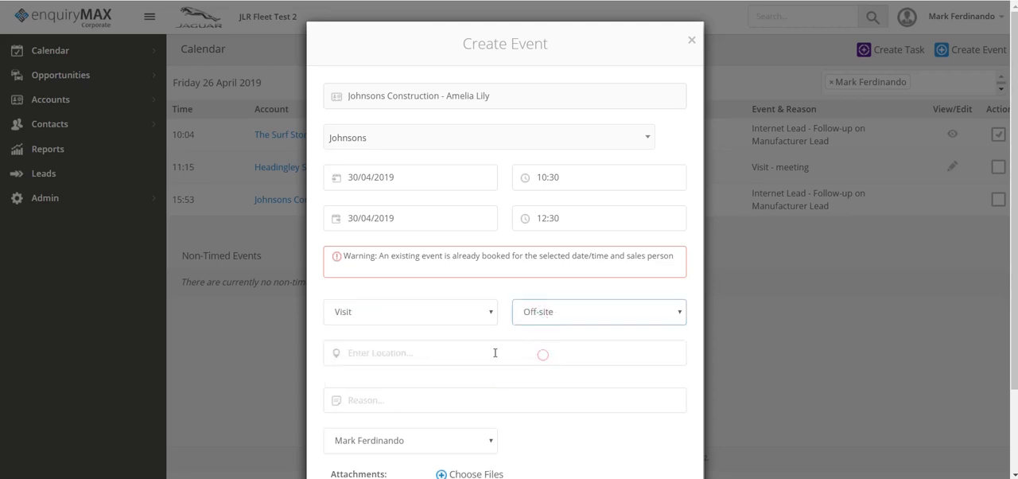
click(421, 354)
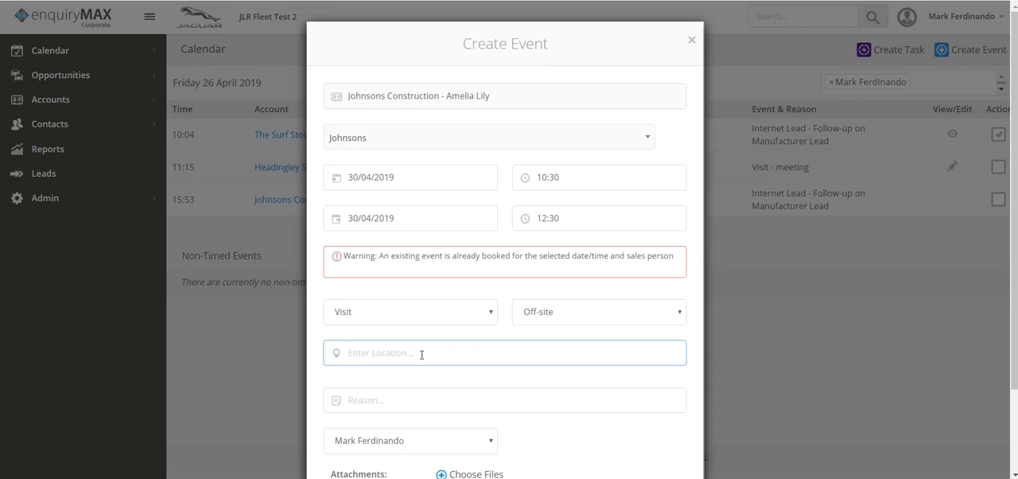
text(Johnson Cambridge)
- Enter "Discuss model specifics and proposal" as the reason for the visit
scroll(478, 387, down, 1)
click(425, 331)
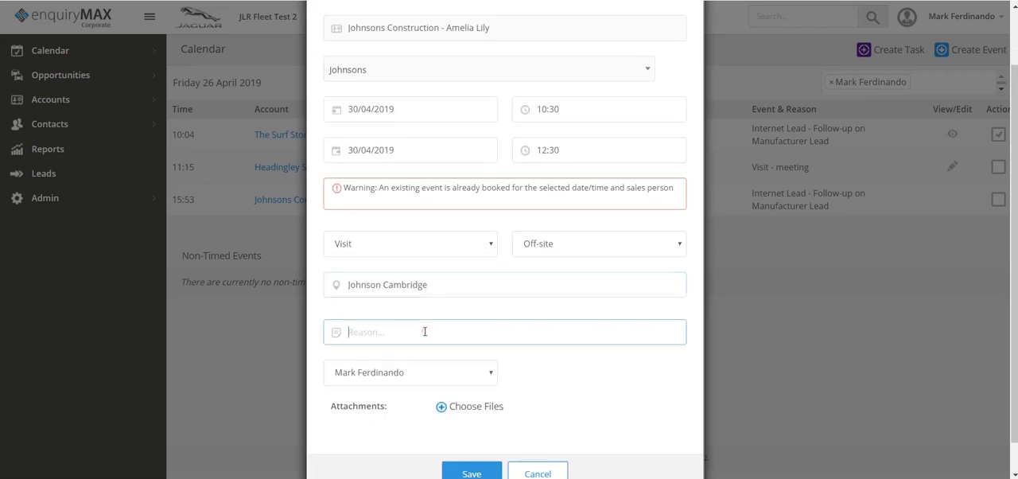
text(Discuss model specifics and proposal)
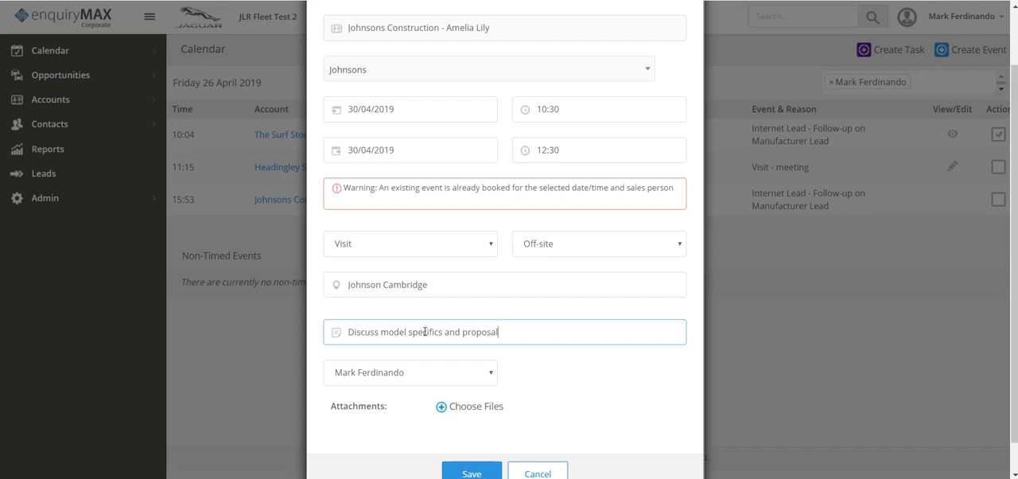
- Open the file selection for the visit's attachments, cancel it without choosing a file, and save the event
scroll(575, 369, down, 1)
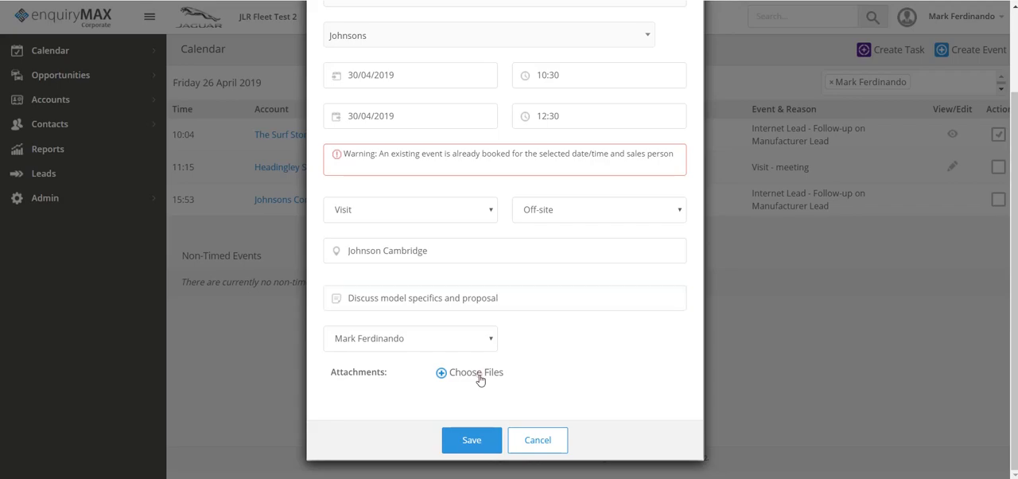
click(476, 372)
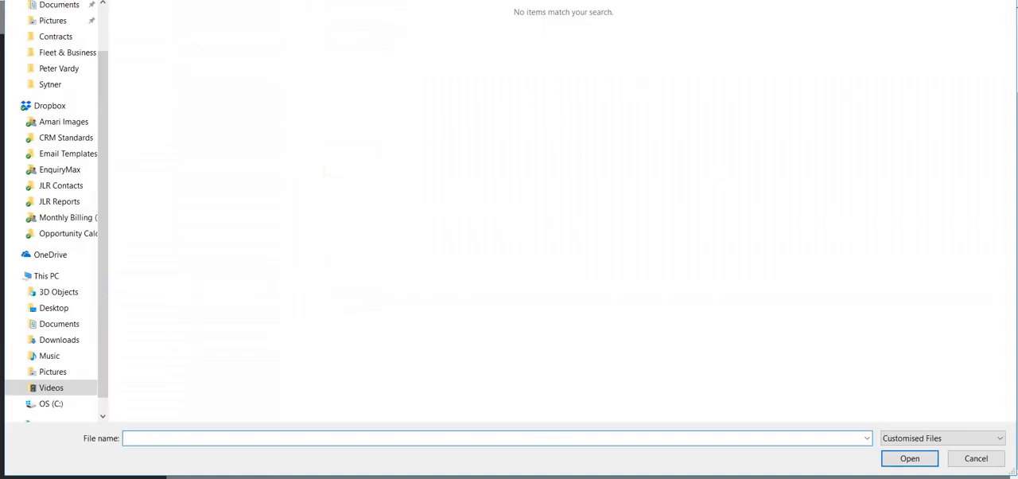
key(Escape)
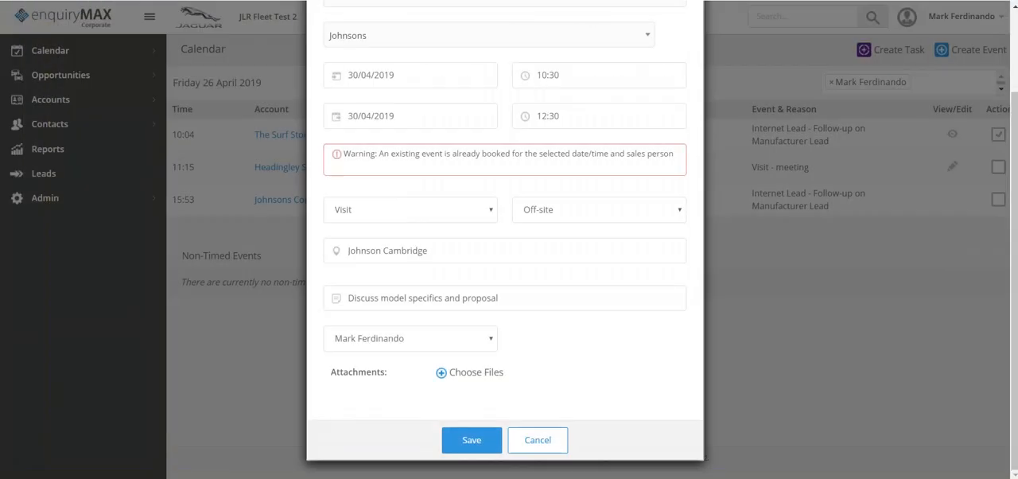
click(470, 440)
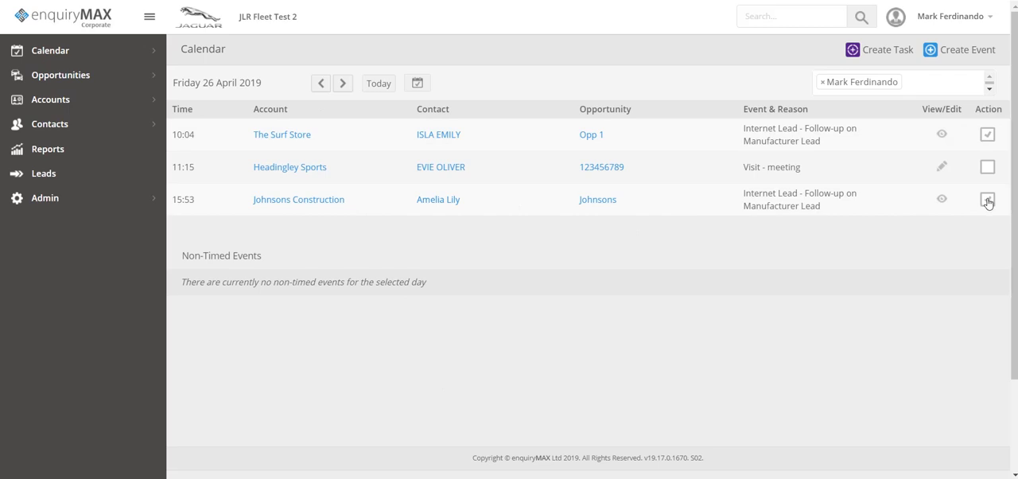
- View the details of the actioned 15:53 Johnsons Construction event and close them
click(943, 199)
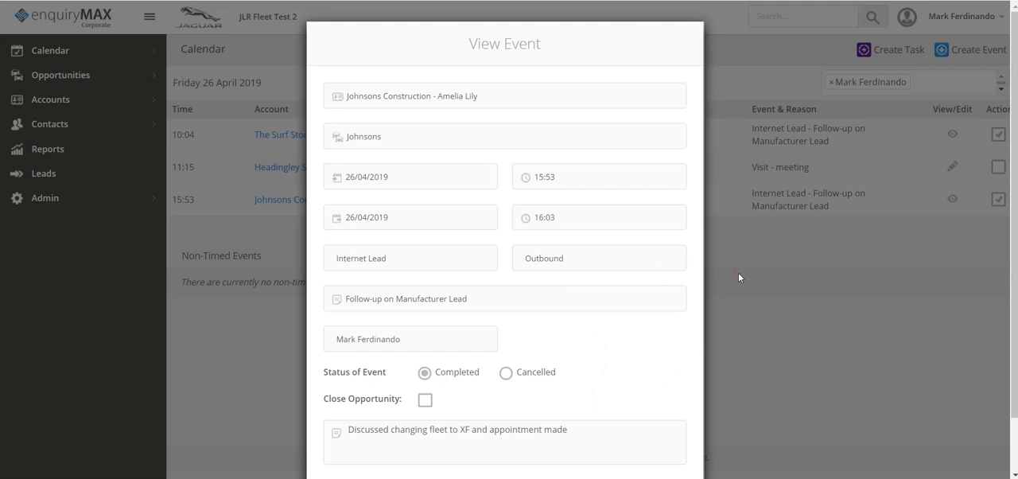
scroll(738, 277, down, 1)
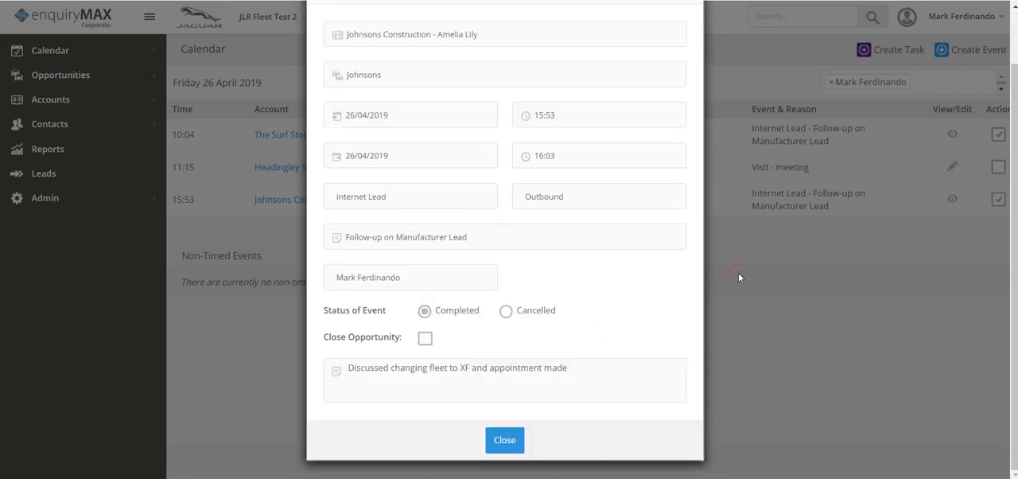
click(498, 447)
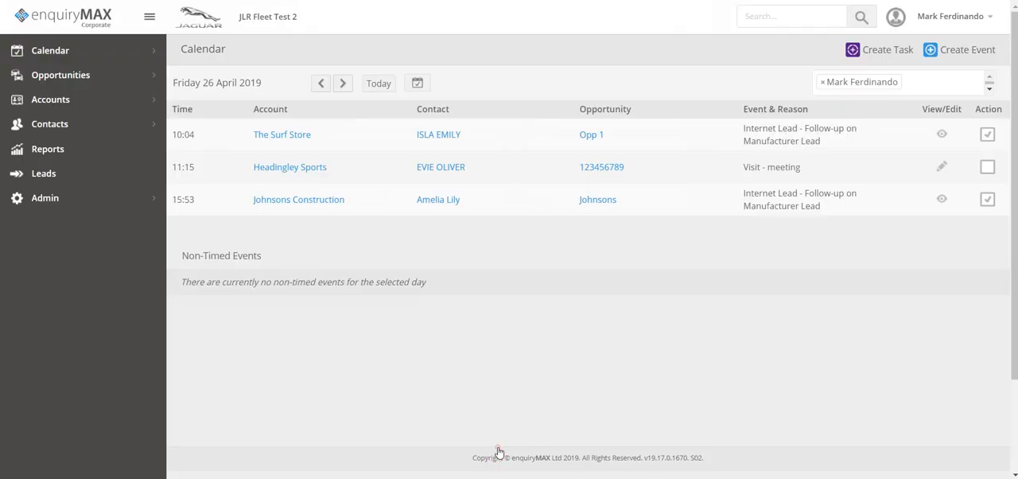
- Show the calendar for 30 April 2019, view the action form of the Johnsons Construction visit, and close it without saving
click(344, 84)
click(344, 85)
click(345, 85)
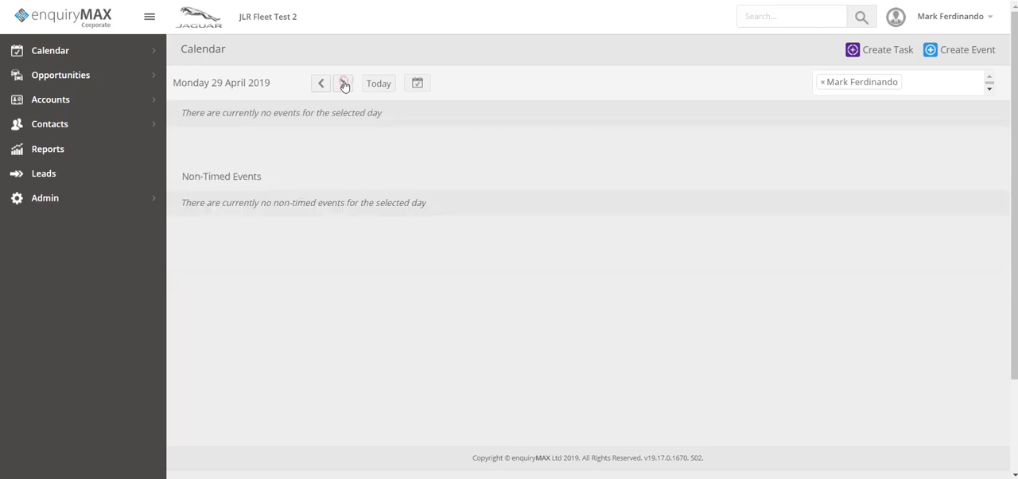
click(345, 85)
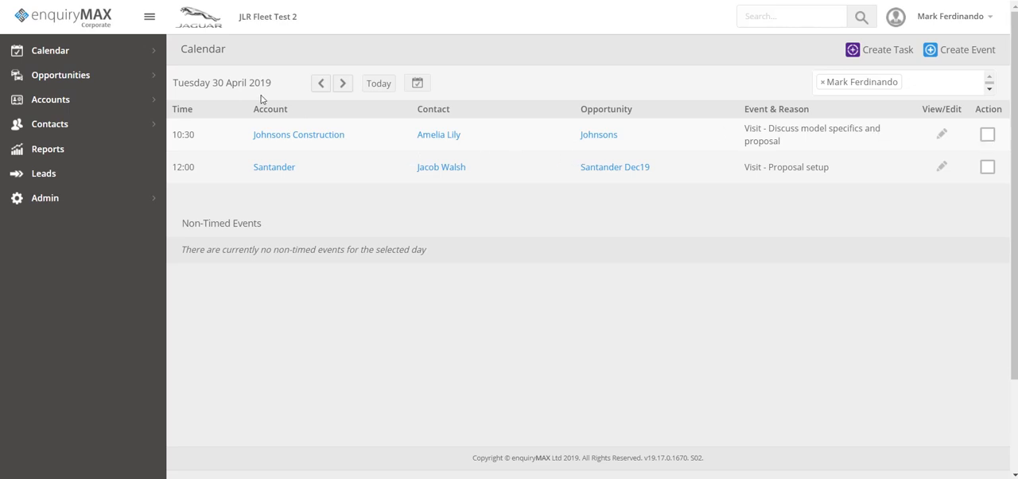
click(987, 136)
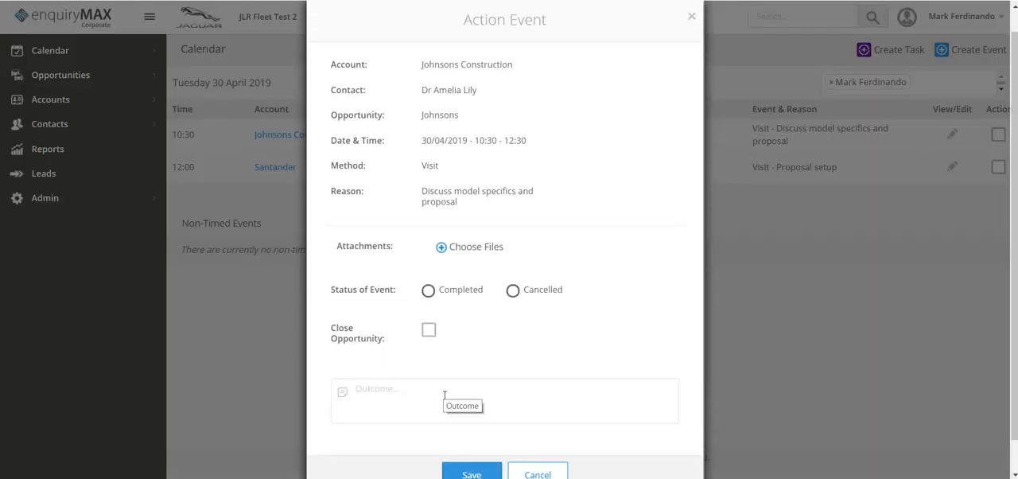
click(691, 16)
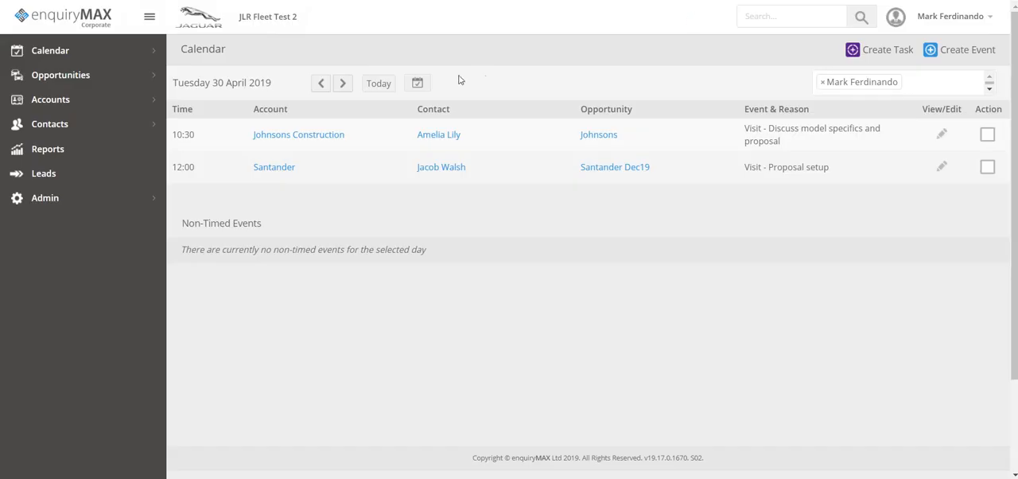
- Review the actioned status of the leads in My Leads and in the central leads for 25 and 26 April 2019
click(45, 172)
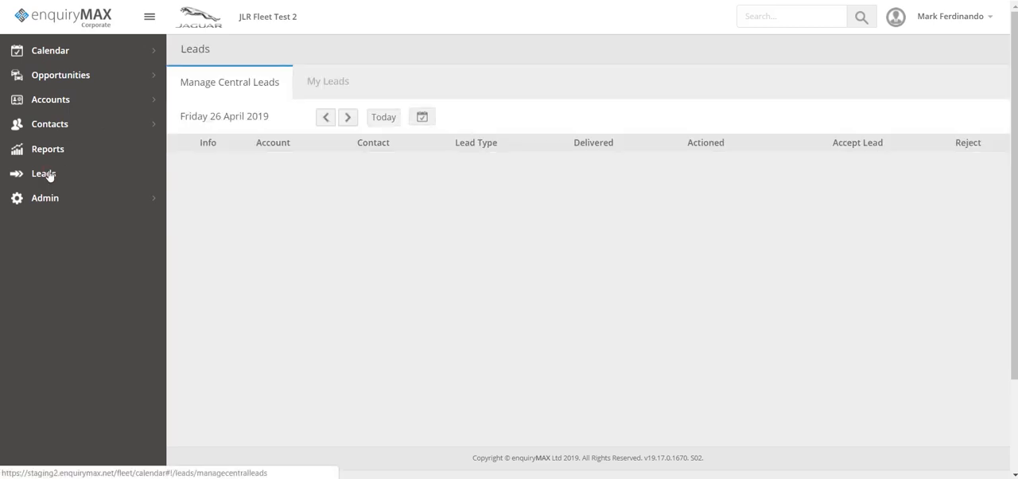
click(325, 84)
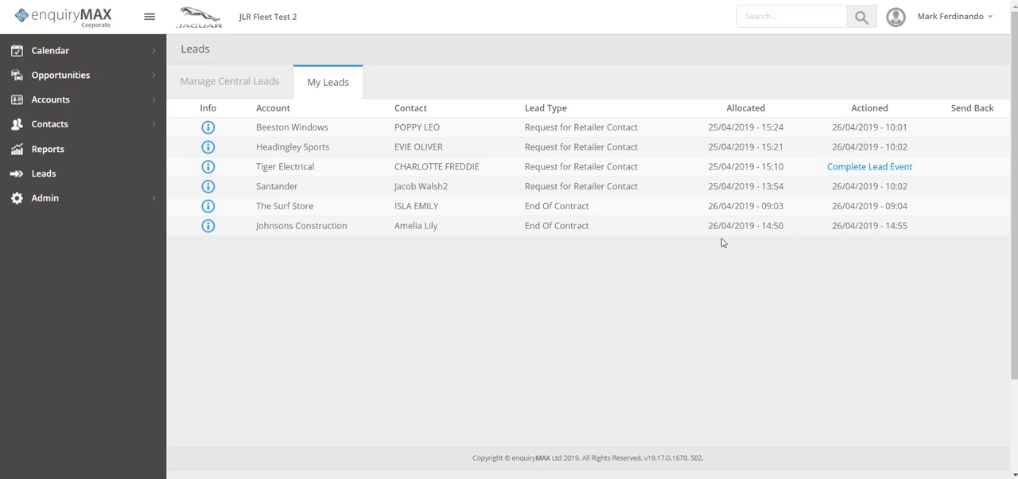
click(250, 77)
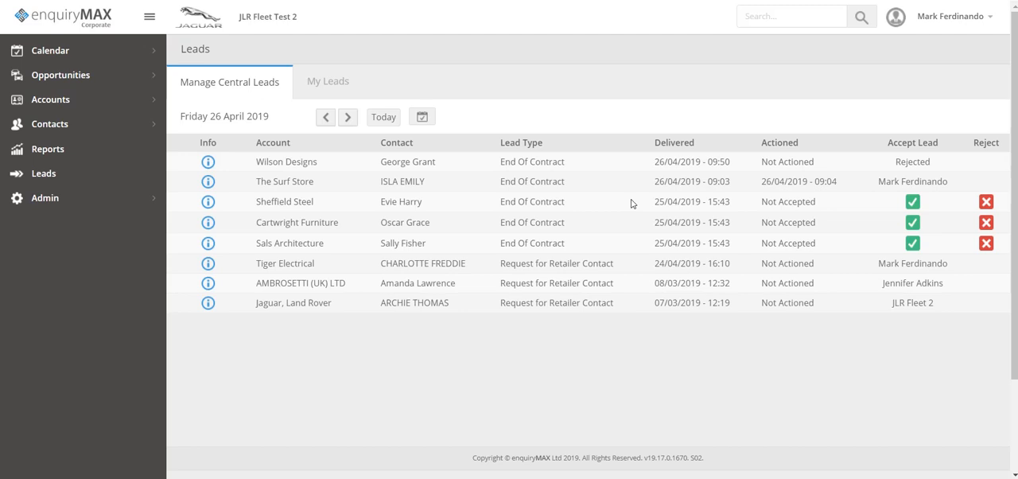
click(325, 118)
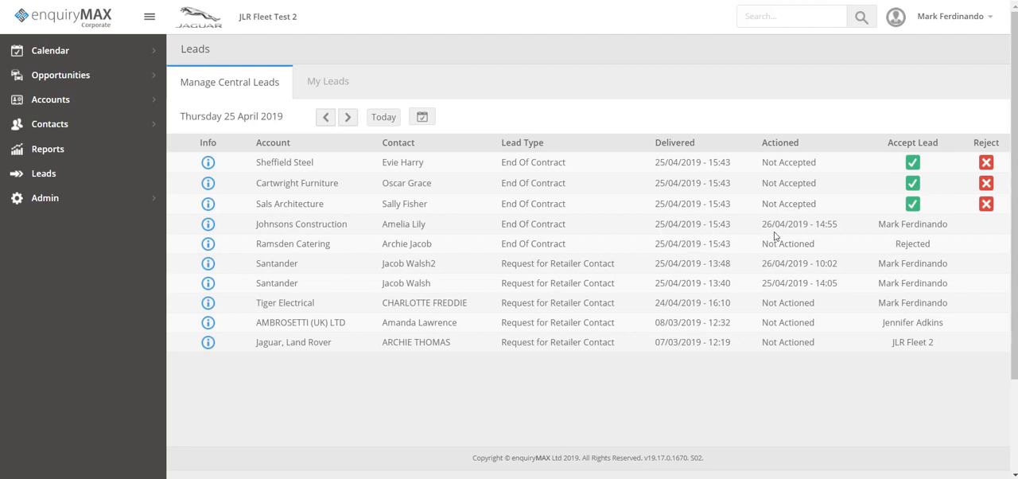
click(349, 118)
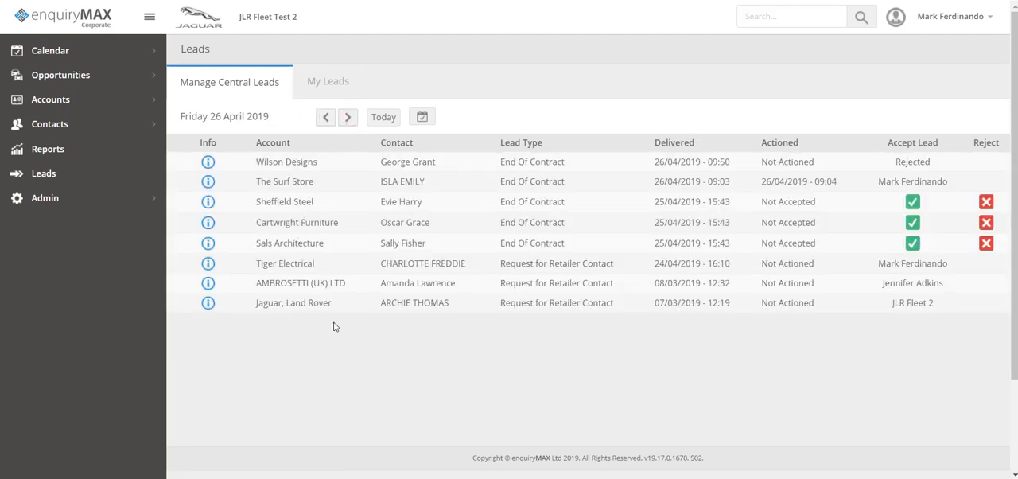